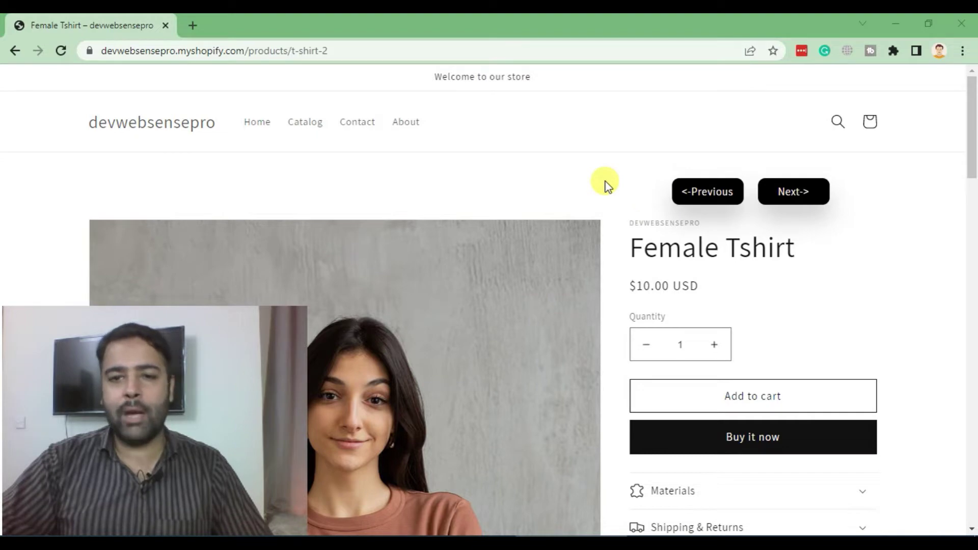
pyautogui.scroll(-2, 612, 229)
pyautogui.scroll(2, 612, 229)
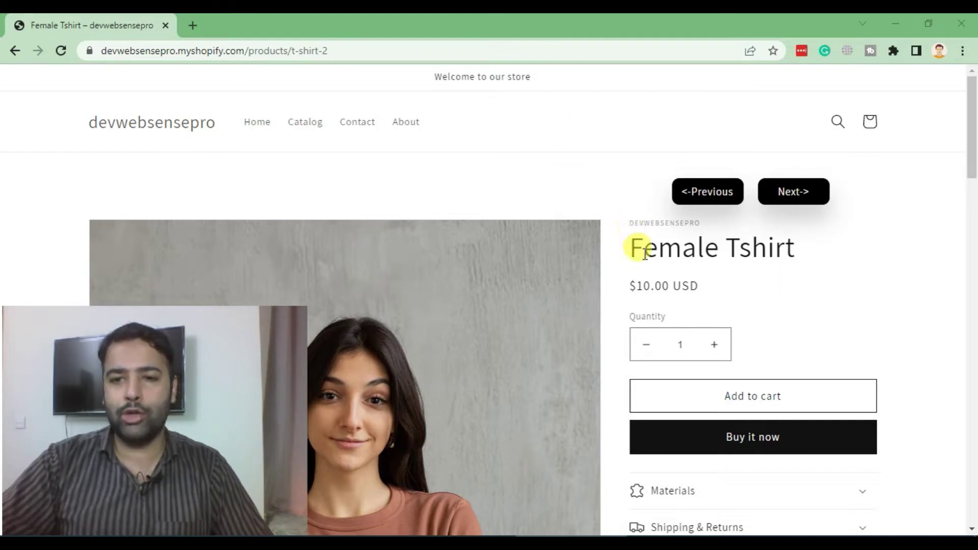
# Navigate from Female Tshirt to Black Tshirt with Next->, then return to Female Tshirt
pyautogui.click(792, 194)
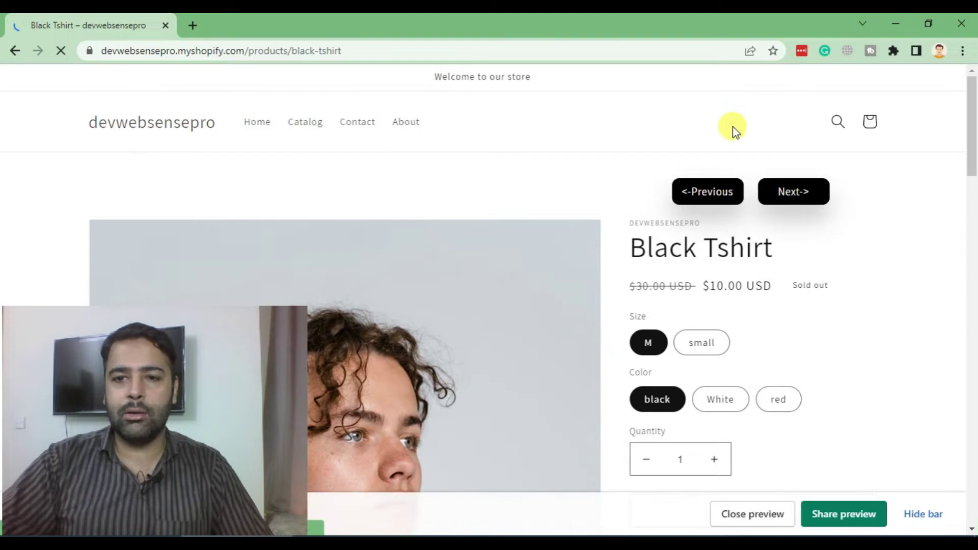
pyautogui.click(710, 196)
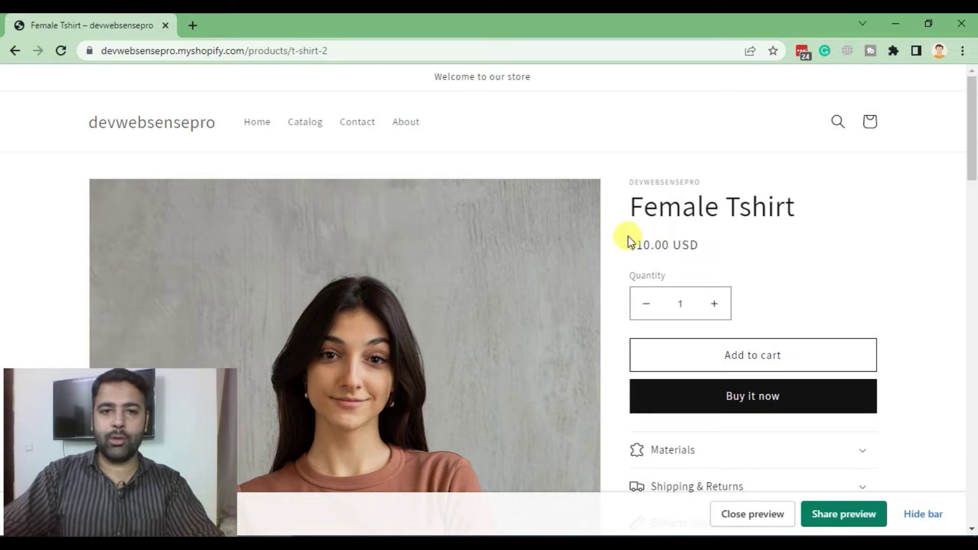
pyautogui.scroll(-1, 618, 245)
pyautogui.scroll(-1, 618, 254)
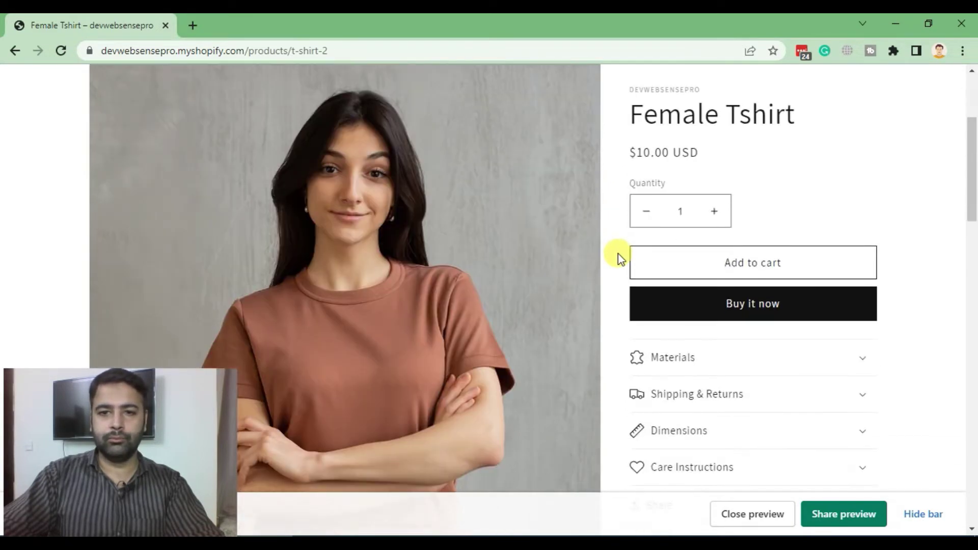
pyautogui.scroll(-10, 619, 255)
pyautogui.scroll(-10, 619, 263)
pyautogui.scroll(10, 618, 296)
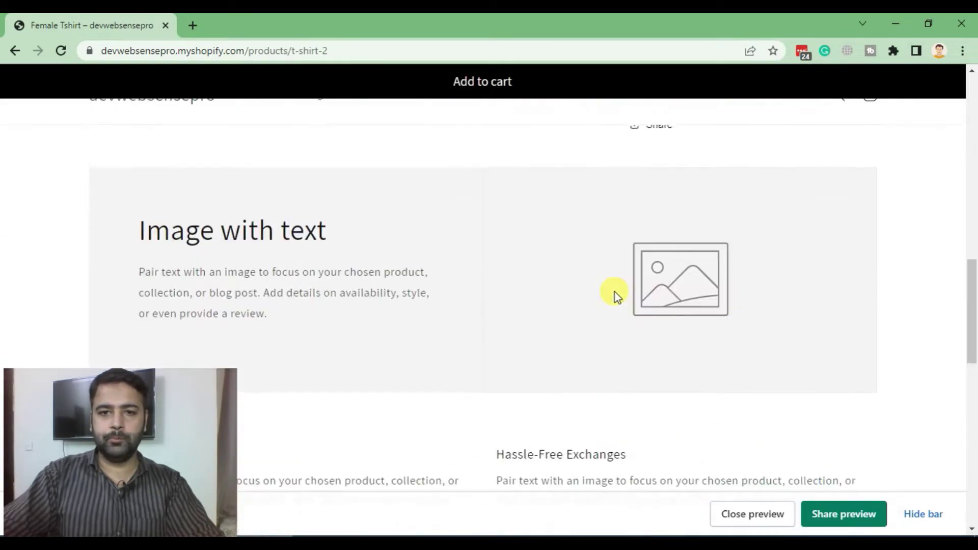
pyautogui.scroll(10, 616, 292)
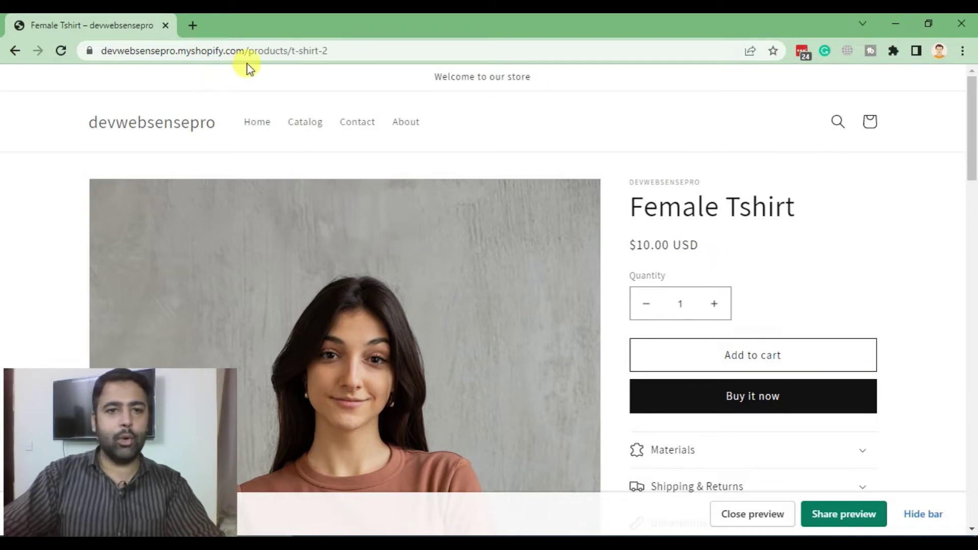
# Select the store's domain in the address bar for reuse
pyautogui.moveTo(244, 51); pyautogui.dragTo(130, 59)
# Load the store's /admin page in a new tab using the pasted domain
pyautogui.click(193, 25)
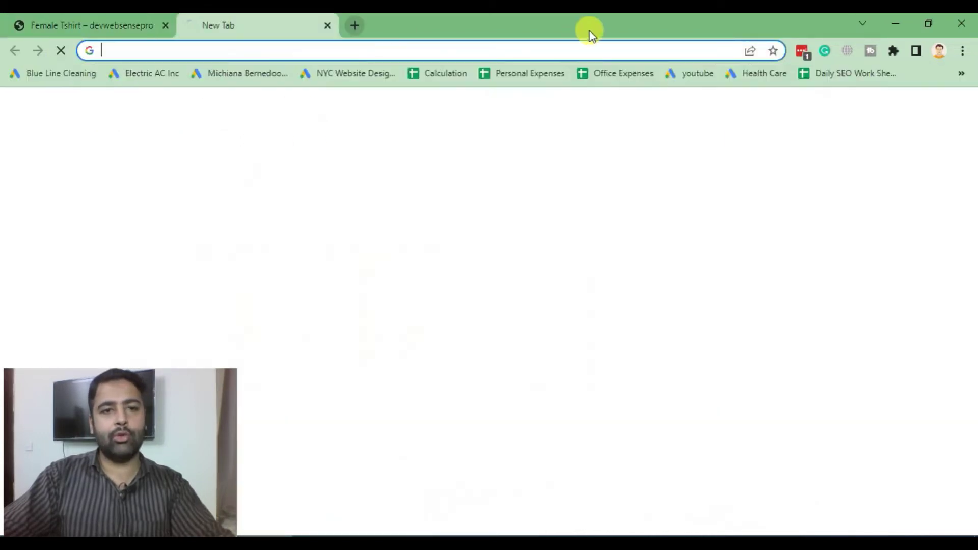
pyautogui.write('https://devwebsensepro.myshopify.com/')
pyautogui.write('admin')
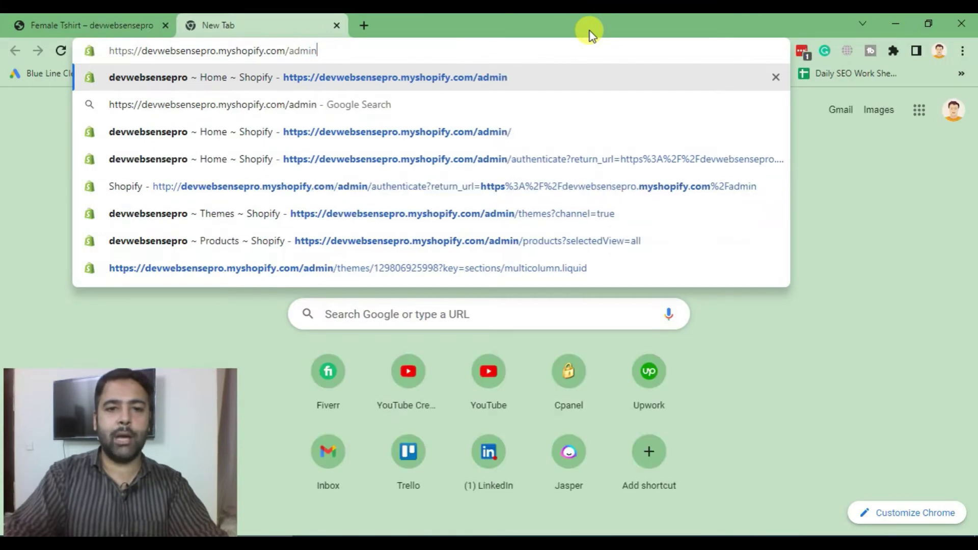
pyautogui.press('Return')
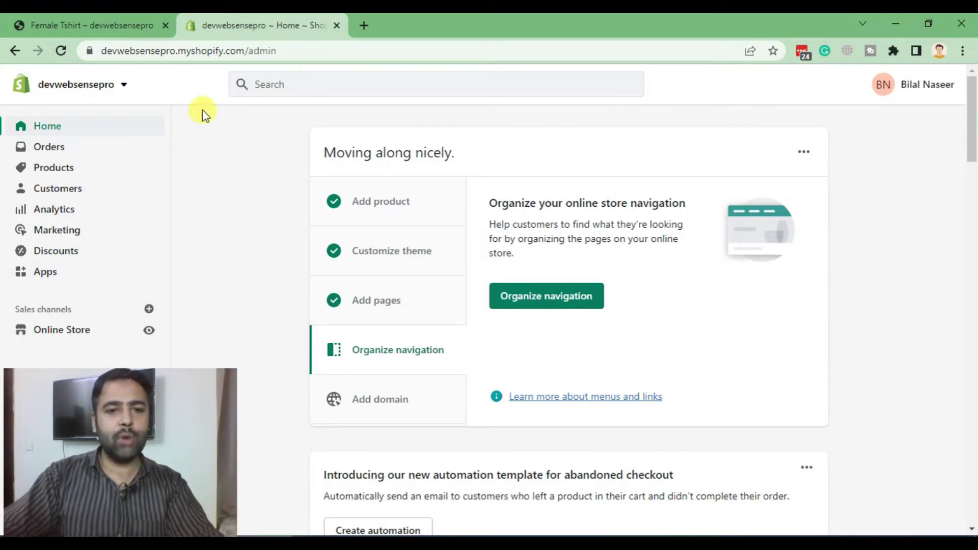
pyautogui.moveTo(136, 408); pyautogui.dragTo(873, 397)
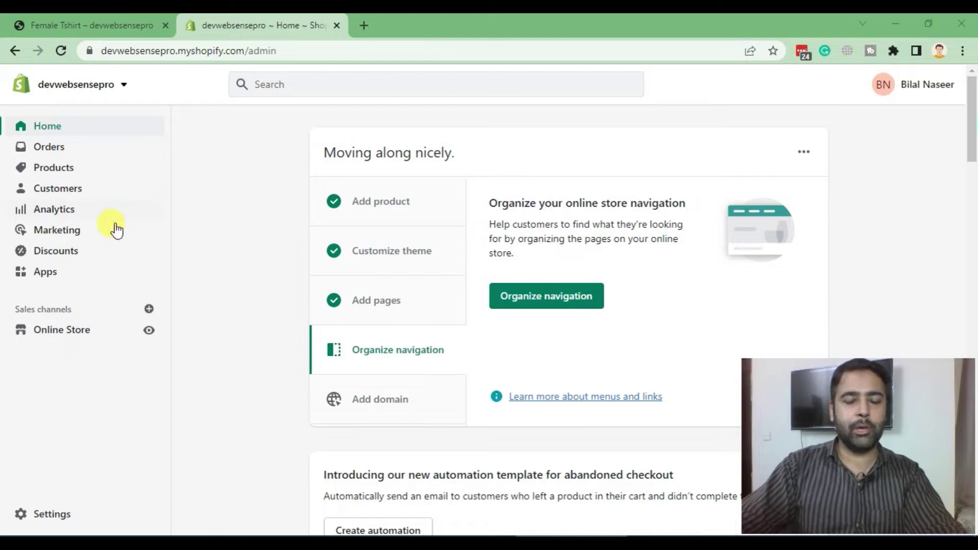
# Go to Online Store themes and show the Actions menu for the Dawn theme
pyautogui.click(70, 336)
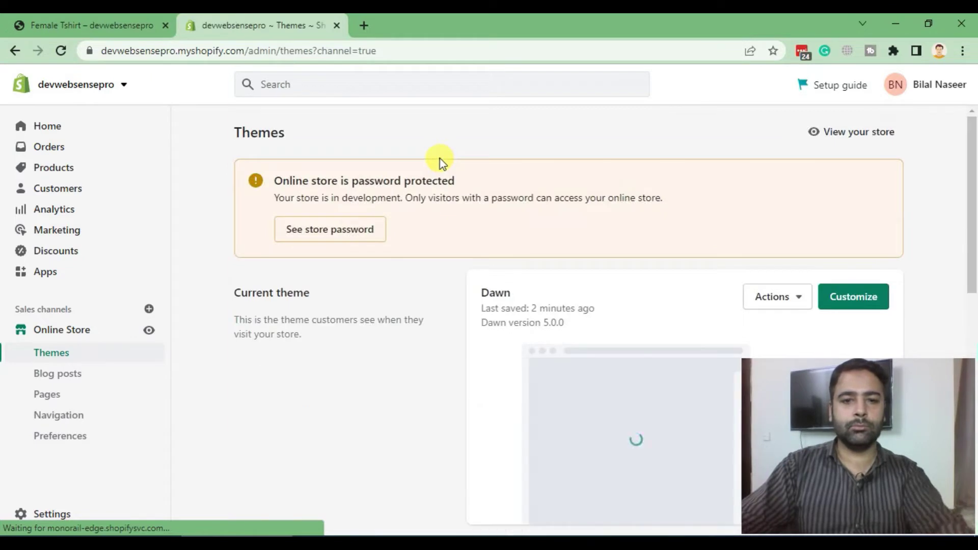
pyautogui.scroll(-2, 390, 134)
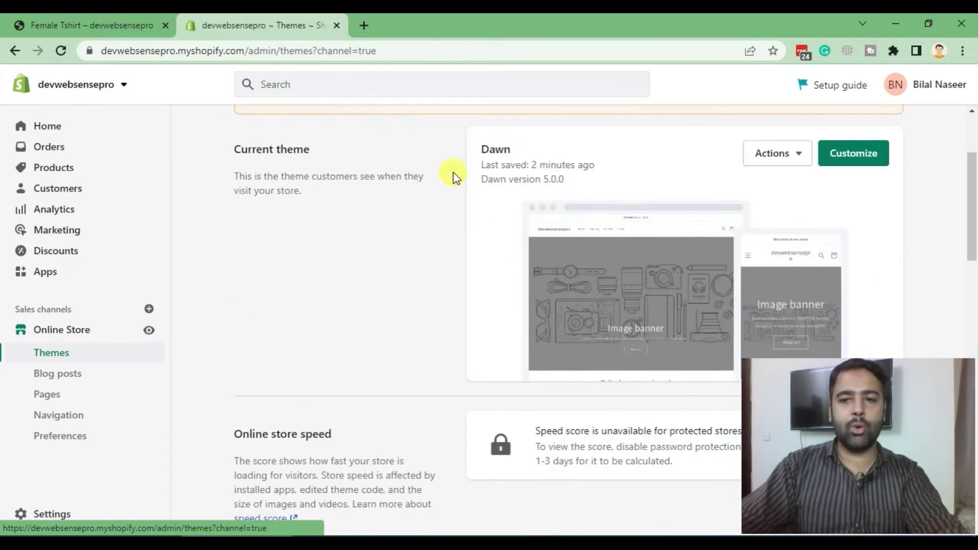
pyautogui.moveTo(971, 196); pyautogui.dragTo(972, 204)
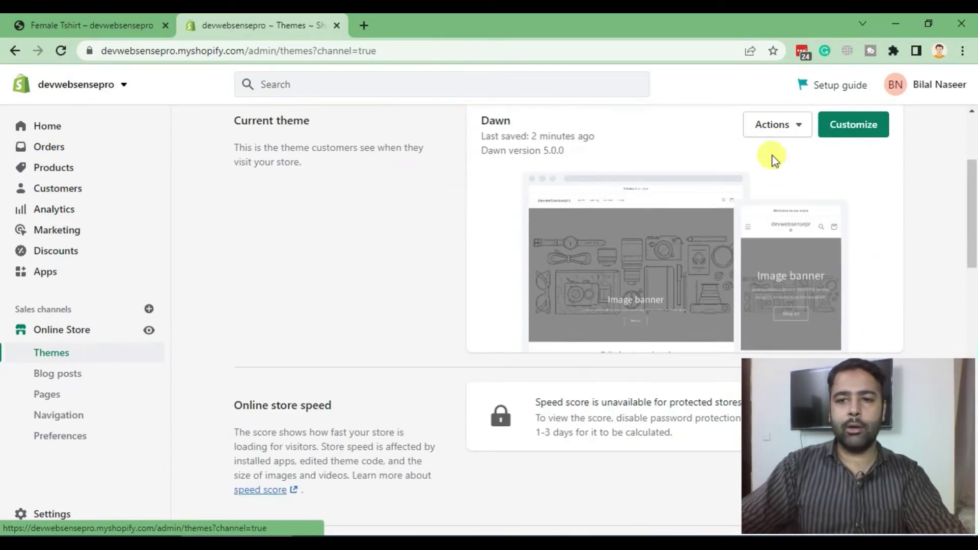
pyautogui.click(777, 124)
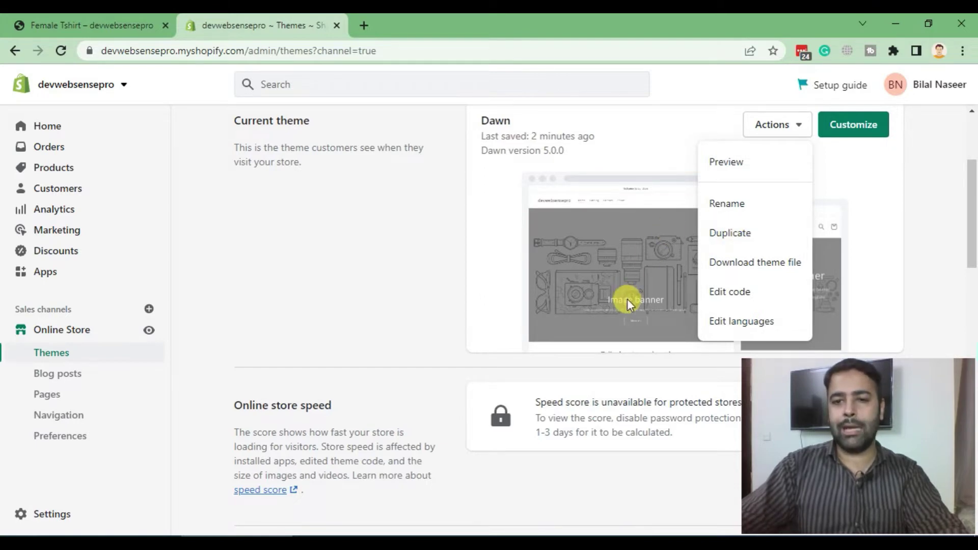
# Enter Edit code for Dawn and search the theme files for main-product.liquid
pyautogui.click(746, 294)
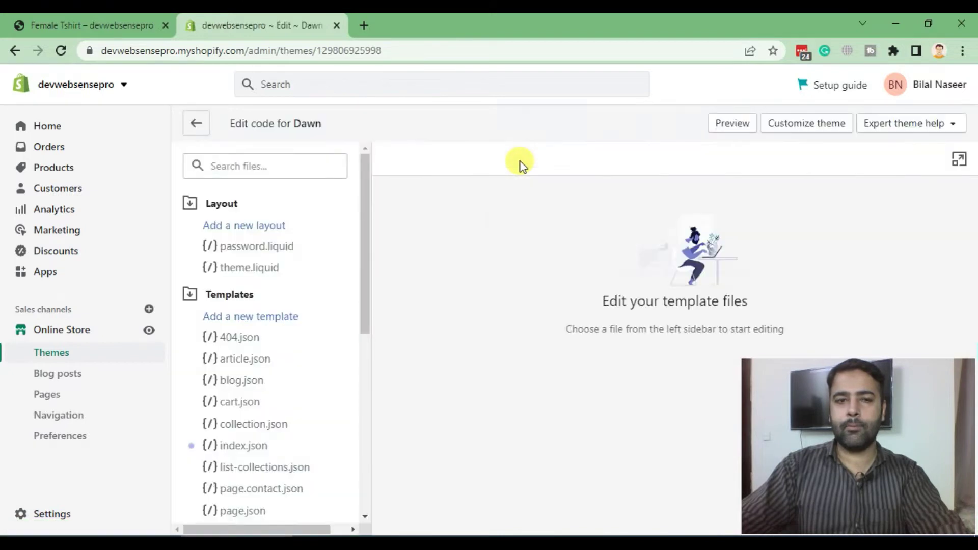
pyautogui.click(291, 170)
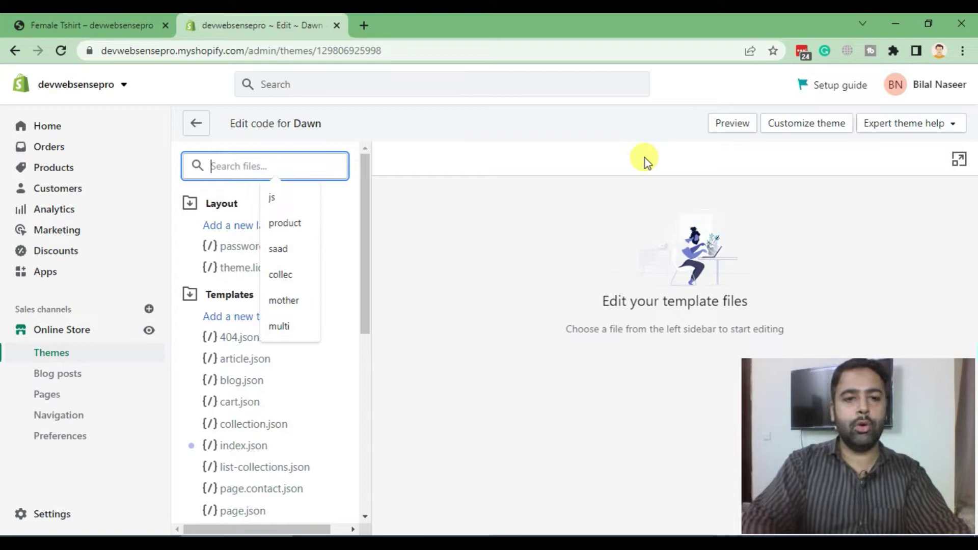
pyautogui.write('produc')
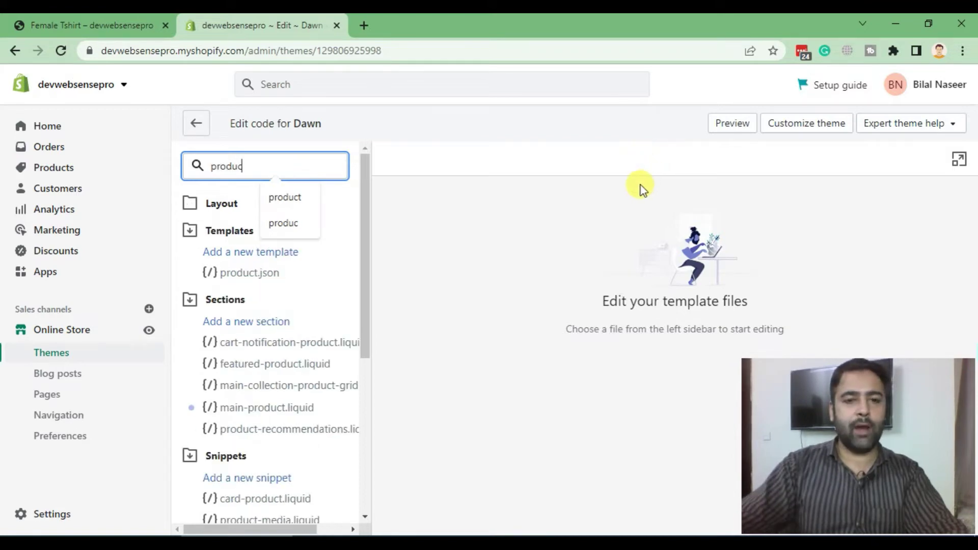
pyautogui.moveTo(366, 308); pyautogui.dragTo(371, 346)
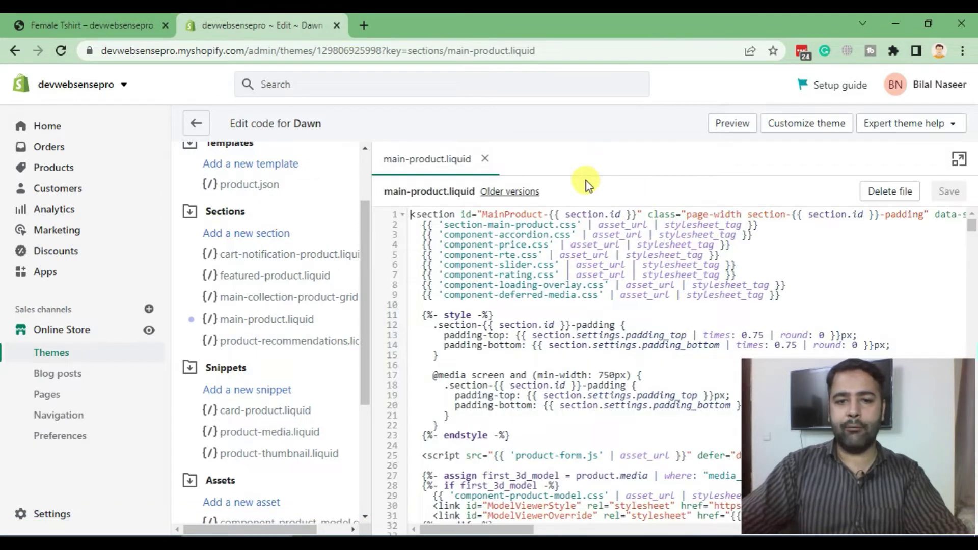
pyautogui.scroll(-3, 609, 211)
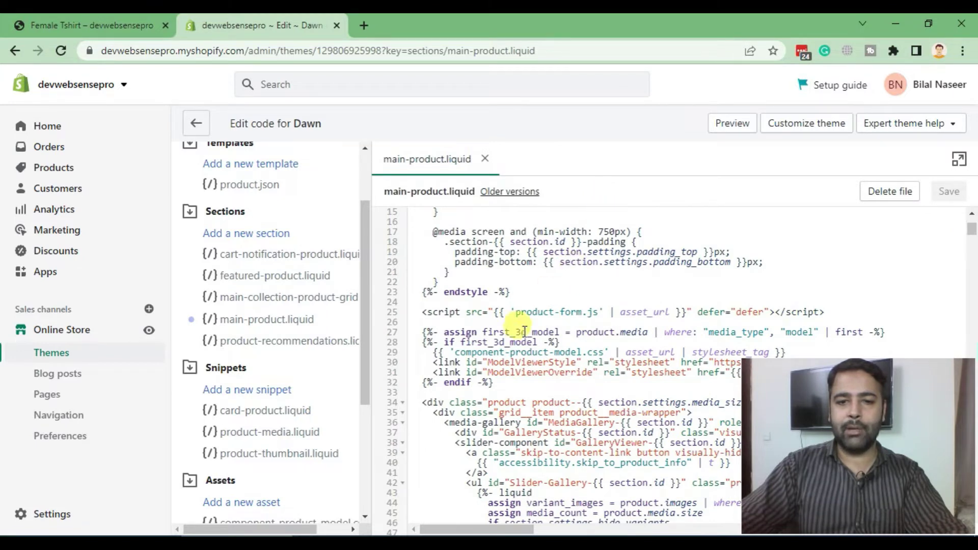
pyautogui.moveTo(974, 232); pyautogui.dragTo(974, 231)
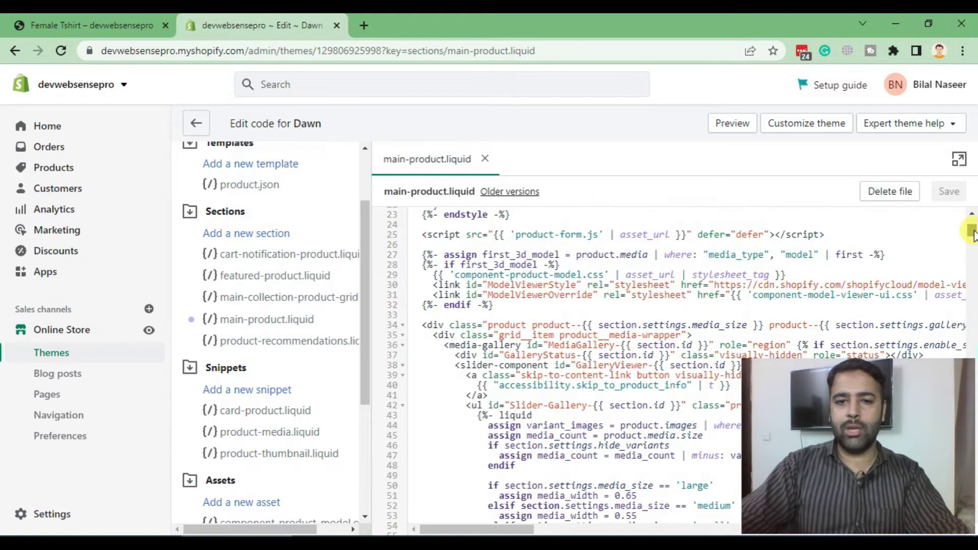
# Mark empty line 33 as the insertion spot, then return to the Female Tshirt storefront tab
pyautogui.click(440, 316)
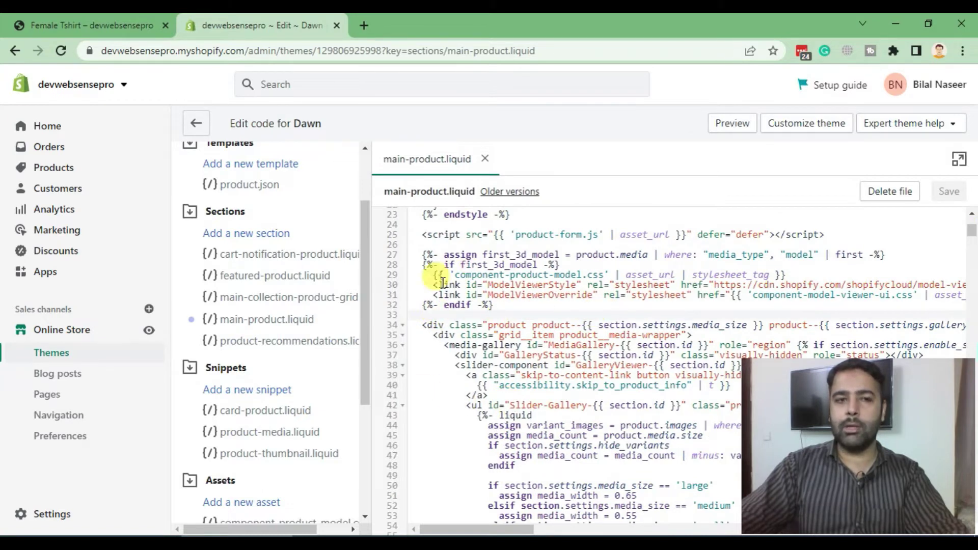
pyautogui.click(70, 21)
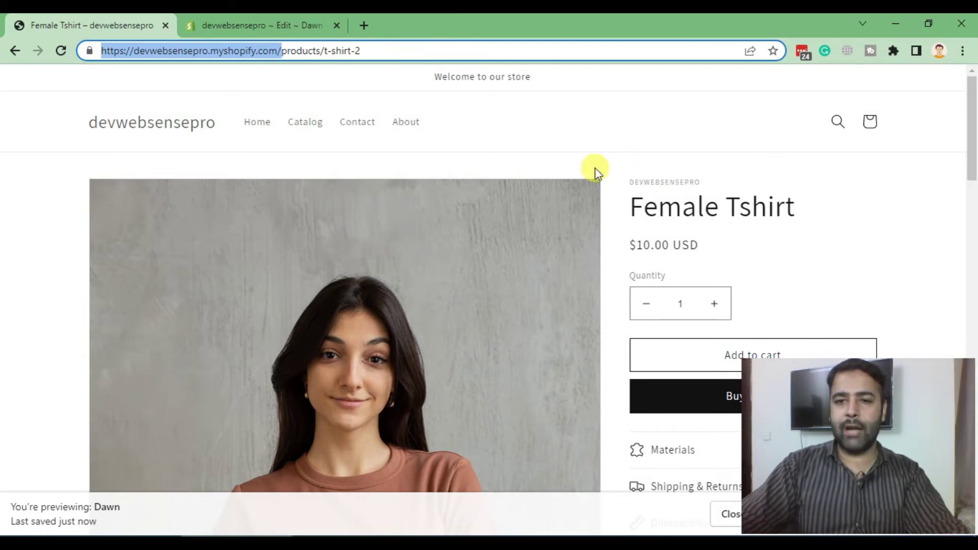
pyautogui.scroll(-3, 275, 177)
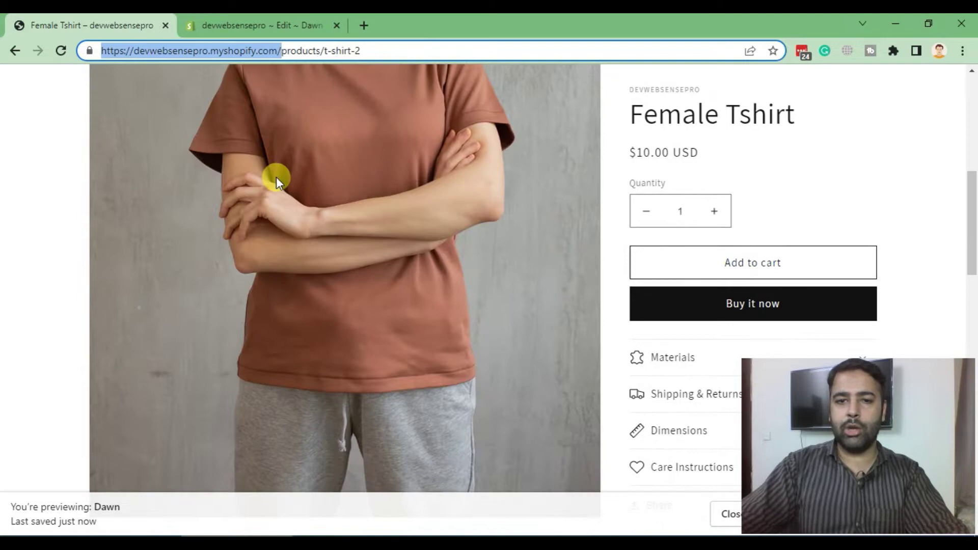
pyautogui.scroll(-3, 416, 257)
pyautogui.scroll(2, 683, 241)
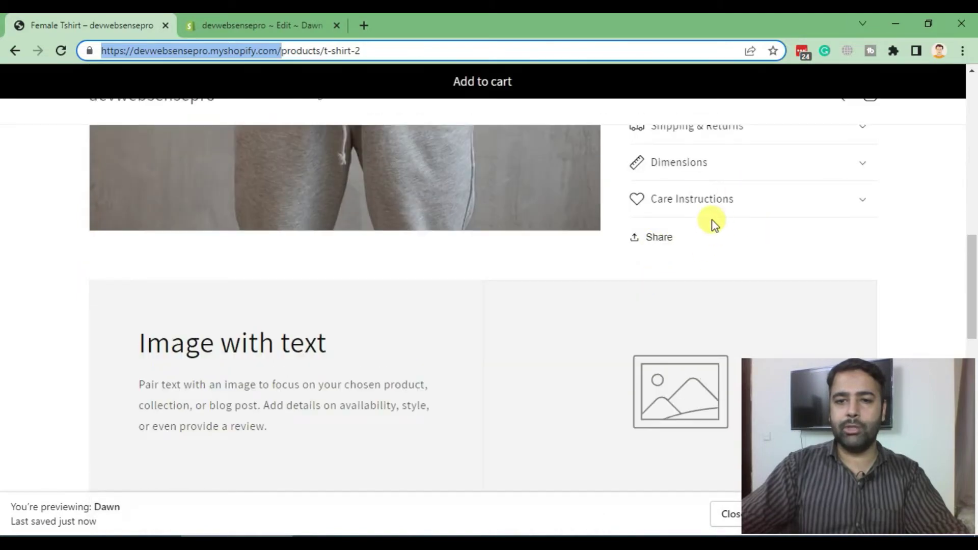
pyautogui.scroll(-4, 459, 225)
pyautogui.scroll(-4, 268, 345)
pyautogui.scroll(-2, 221, 247)
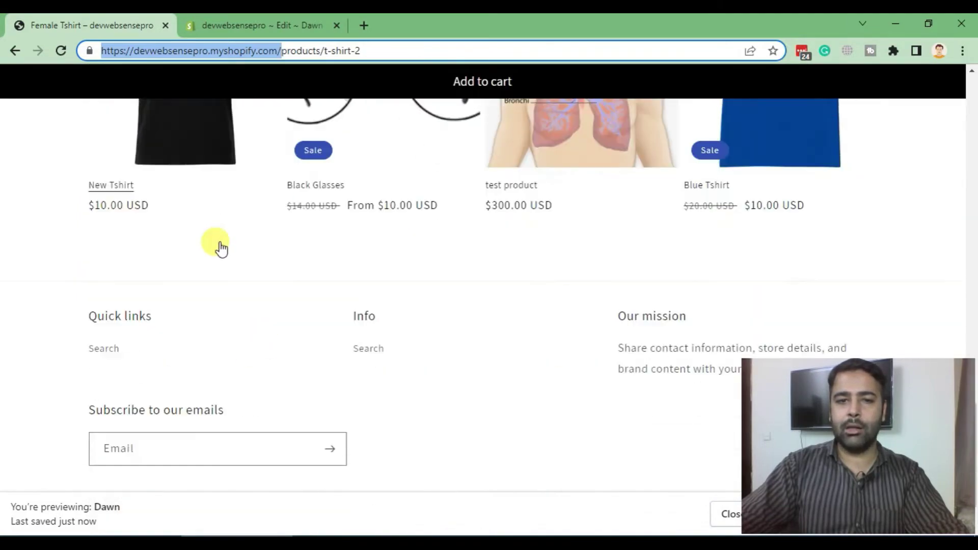
pyautogui.scroll(5, 306, 253)
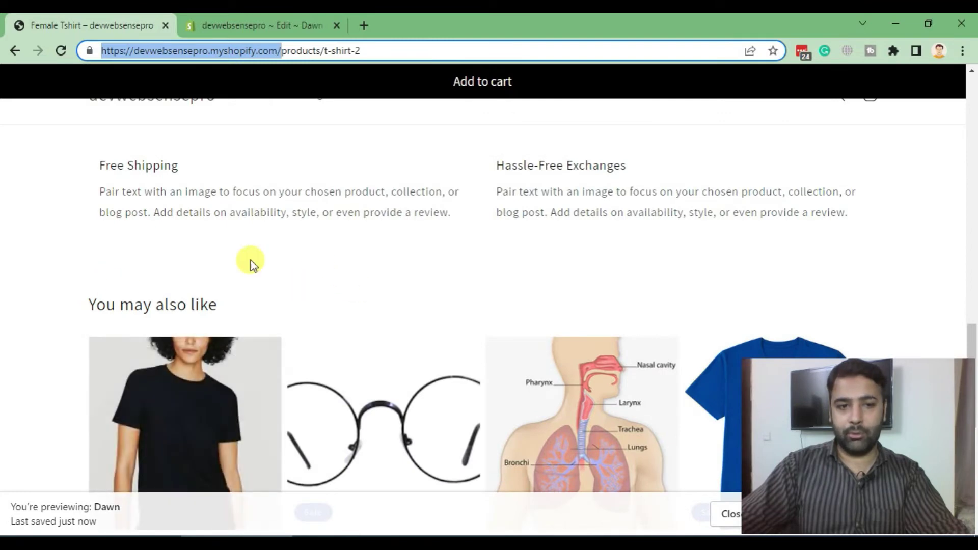
pyautogui.scroll(10, 279, 294)
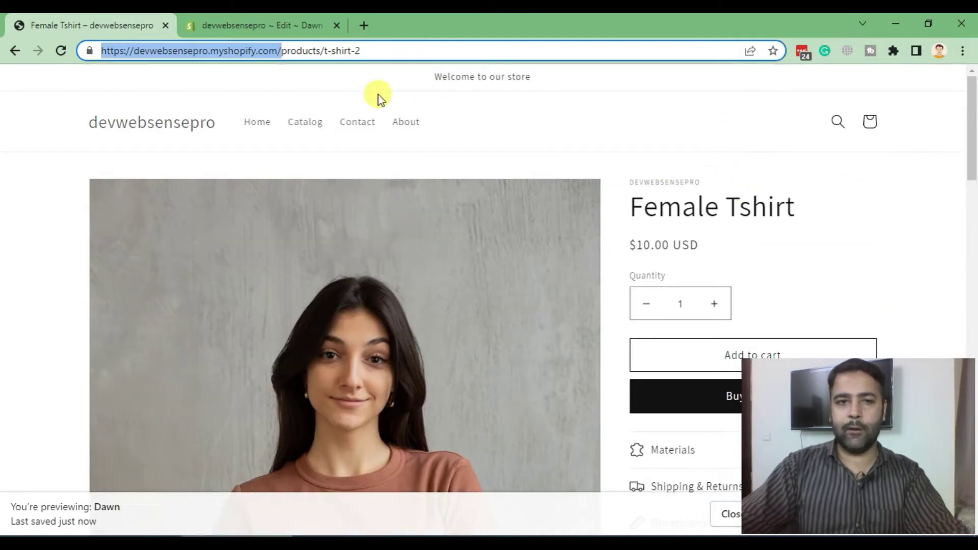
# Paste the previous/next product Liquid block after the endif on line 32 of main-product.liquid
pyautogui.click(256, 28)
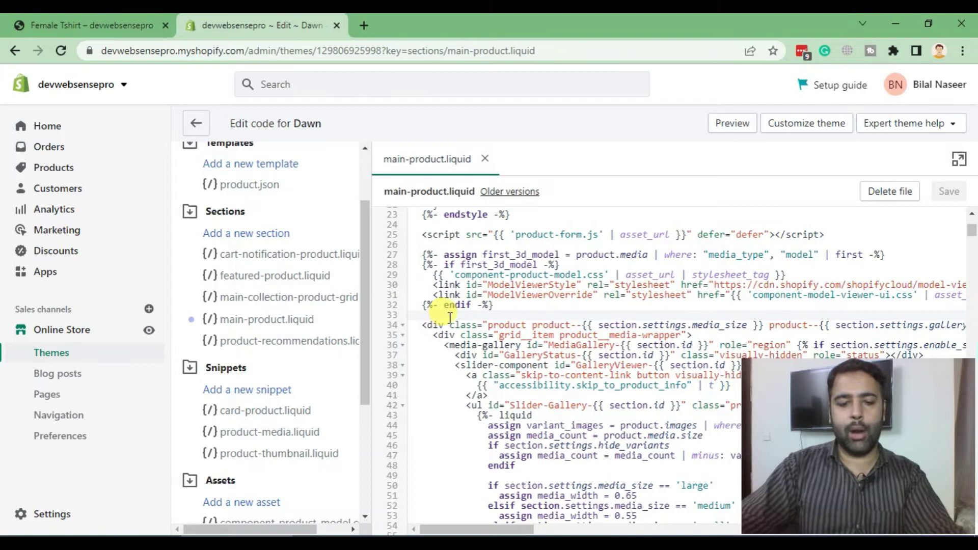
pyautogui.hotkey('ctrl', 'v')
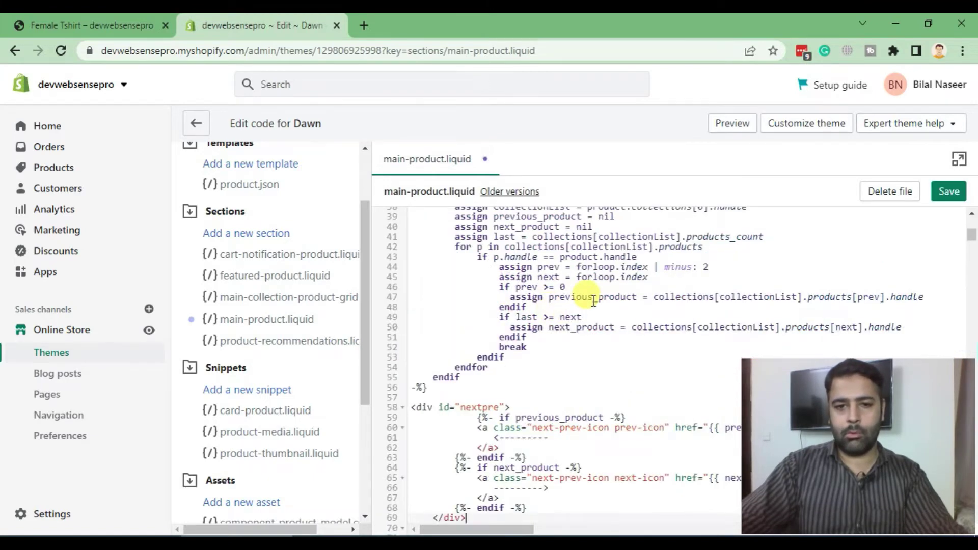
pyautogui.scroll(-2, 594, 300)
pyautogui.scroll(-1, 566, 337)
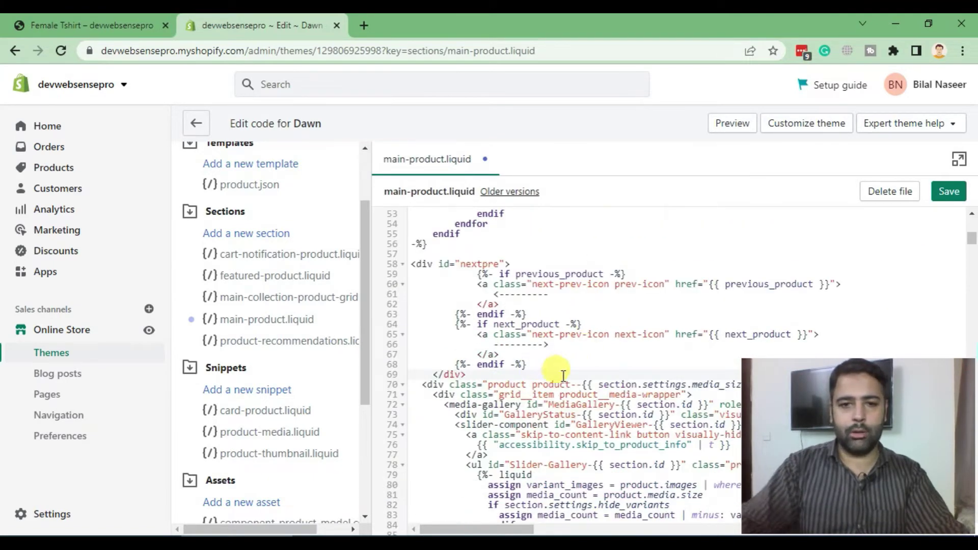
pyautogui.press('Return')
pyautogui.press('Return')
pyautogui.press('Return')
pyautogui.press('Up')
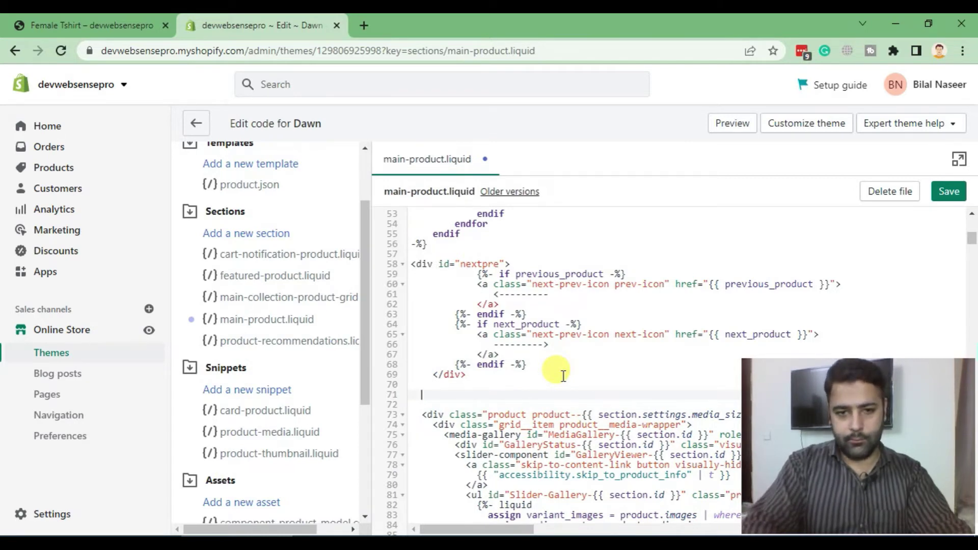
pyautogui.write('<!-')
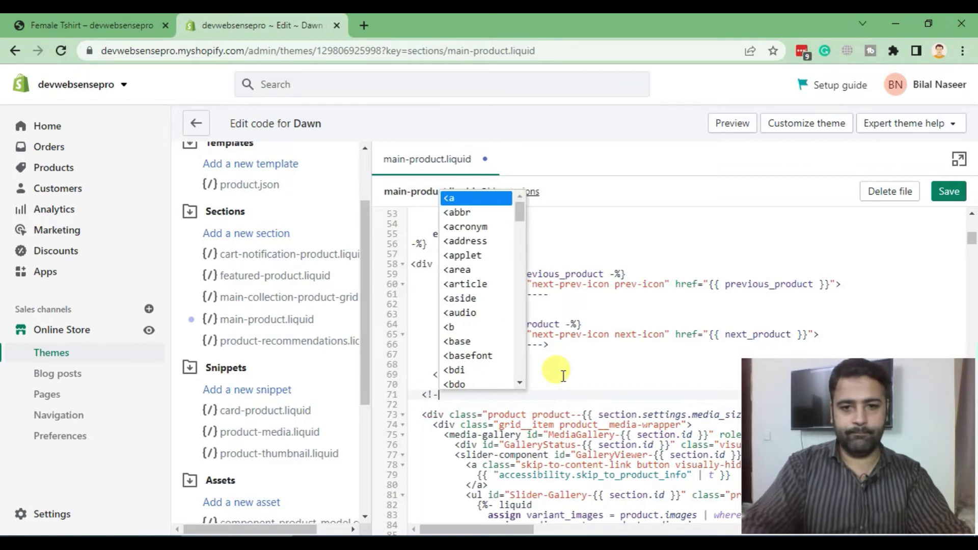
pyautogui.write('- Next previous button c')
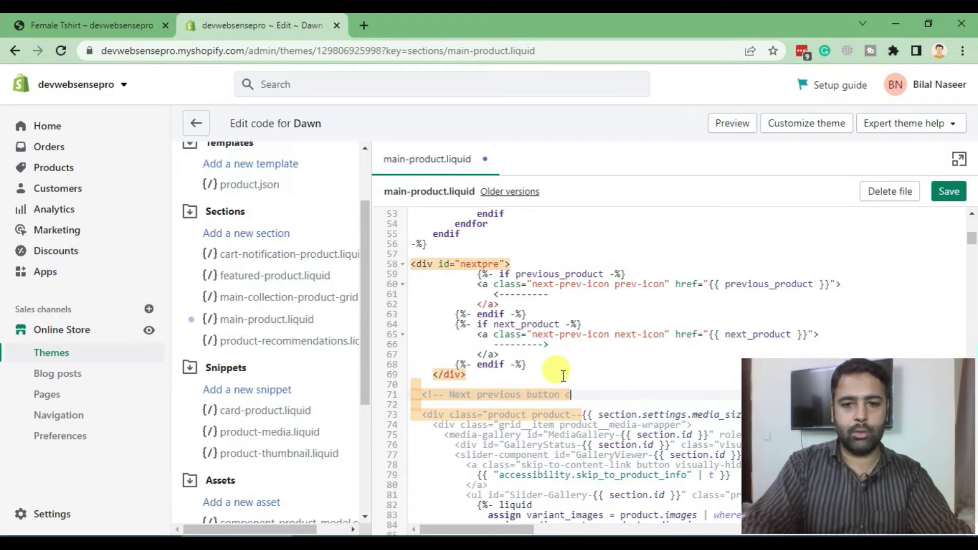
pyautogui.write('ode -->')
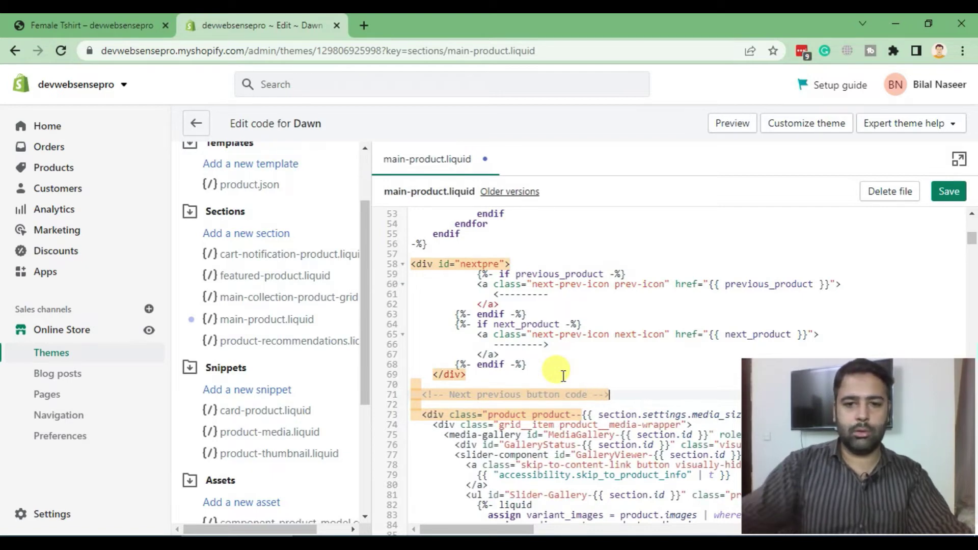
pyautogui.hotkey('shift', 'Home')
pyautogui.hotkey('ctrl', 'c')
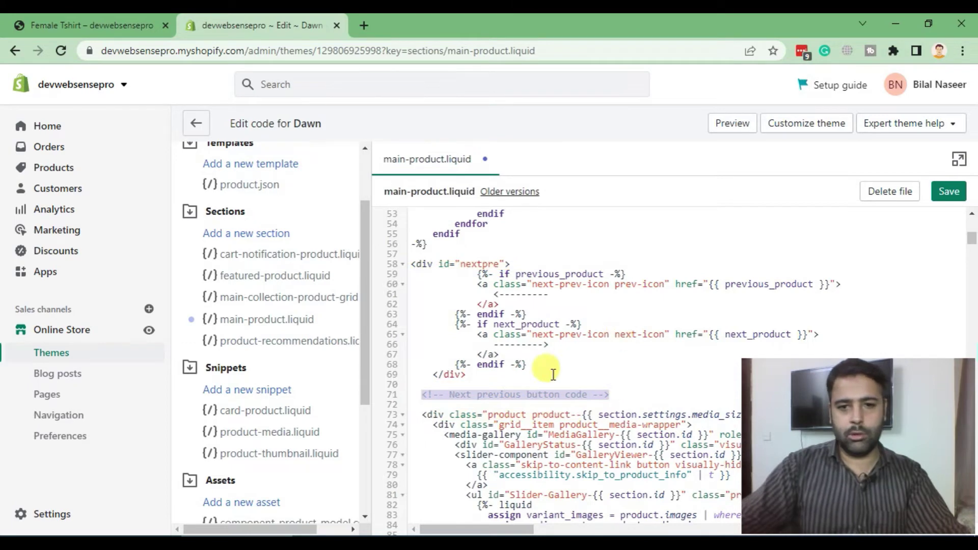
pyautogui.scroll(1, 563, 364)
pyautogui.scroll(5, 564, 363)
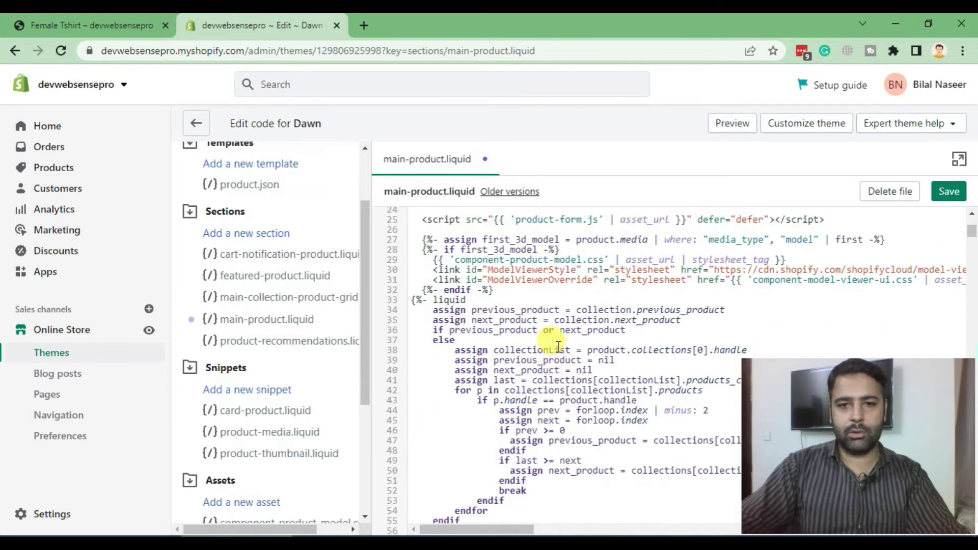
# Add the <!-- Next previous button code --> comment on blank lines above the Liquid block
pyautogui.click(508, 290)
pyautogui.press('Return')
pyautogui.press('Return')
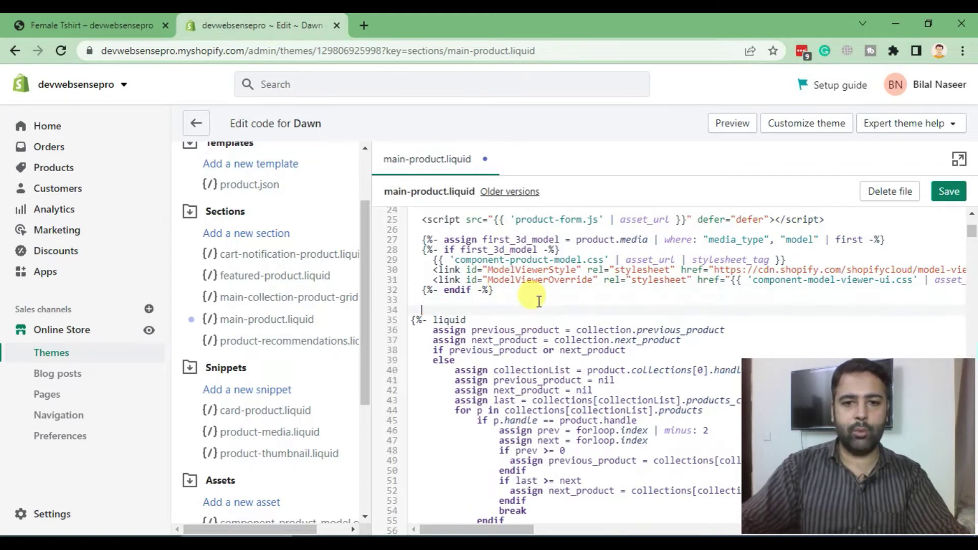
pyautogui.press('Up')
pyautogui.press('Return')
pyautogui.hotkey('ctrl', 'v')
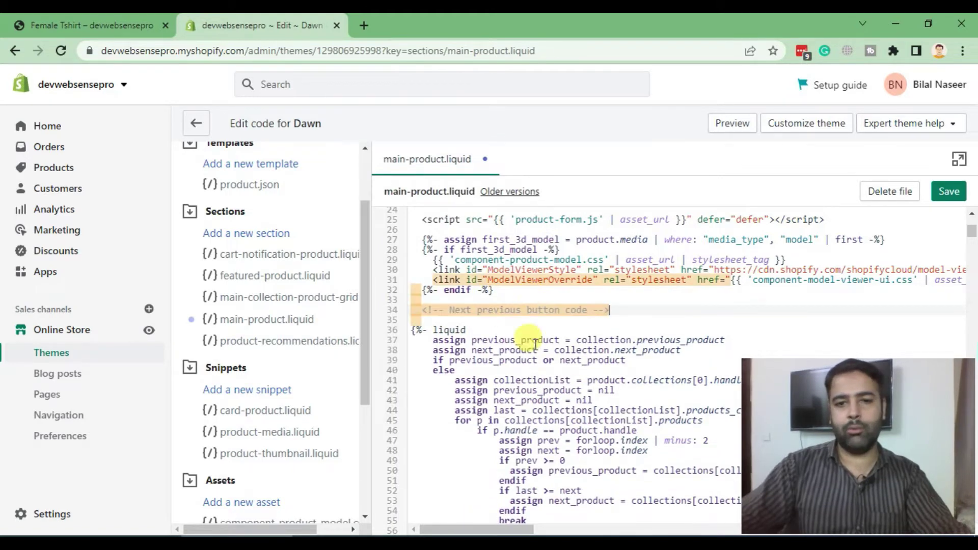
pyautogui.click(581, 332)
pyautogui.scroll(-2, 518, 324)
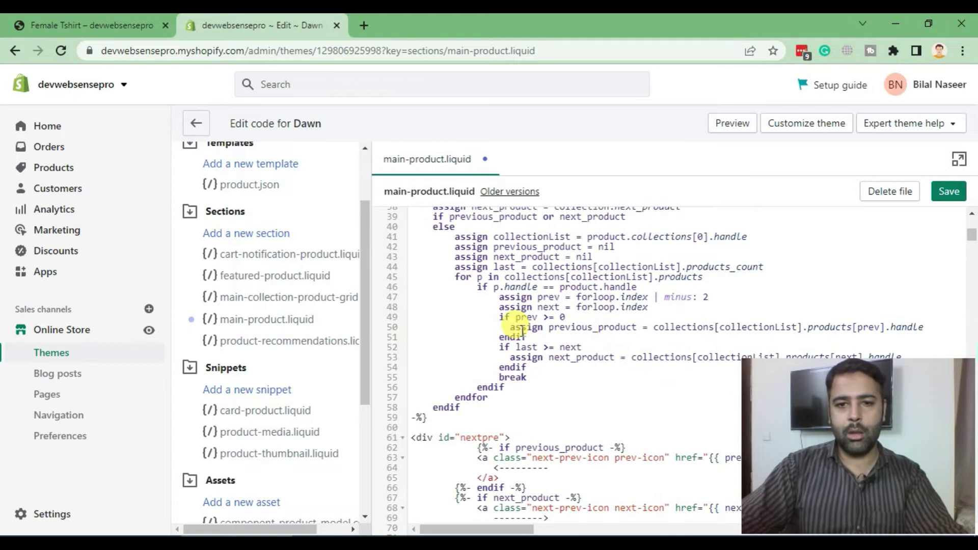
pyautogui.scroll(-2, 525, 278)
pyautogui.scroll(2, 507, 332)
pyautogui.scroll(2, 511, 341)
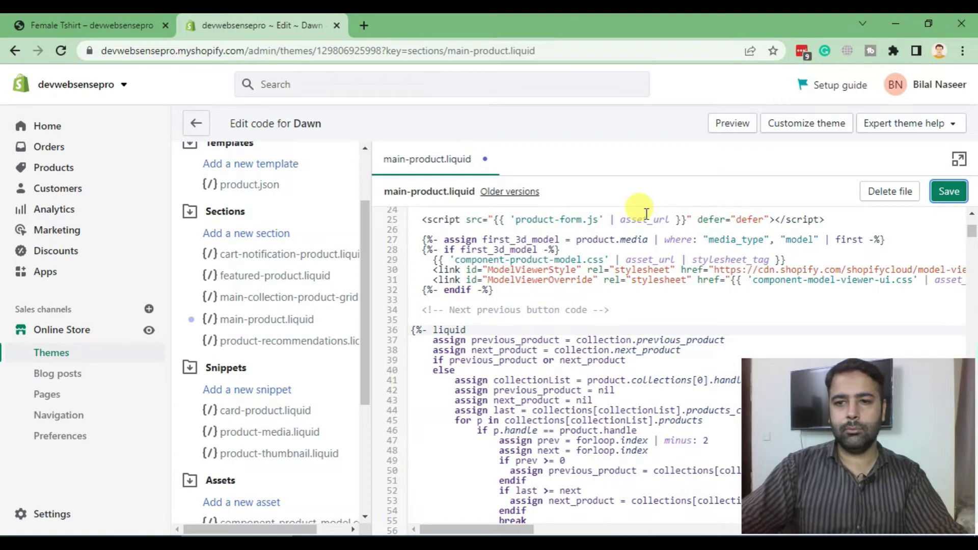
pyautogui.scroll(-2, 624, 286)
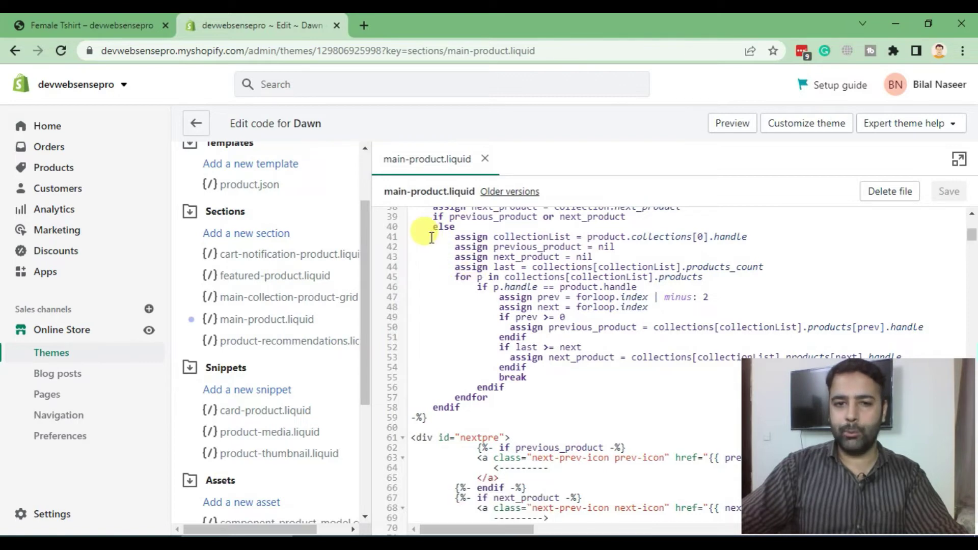
pyautogui.scroll(-4, 602, 346)
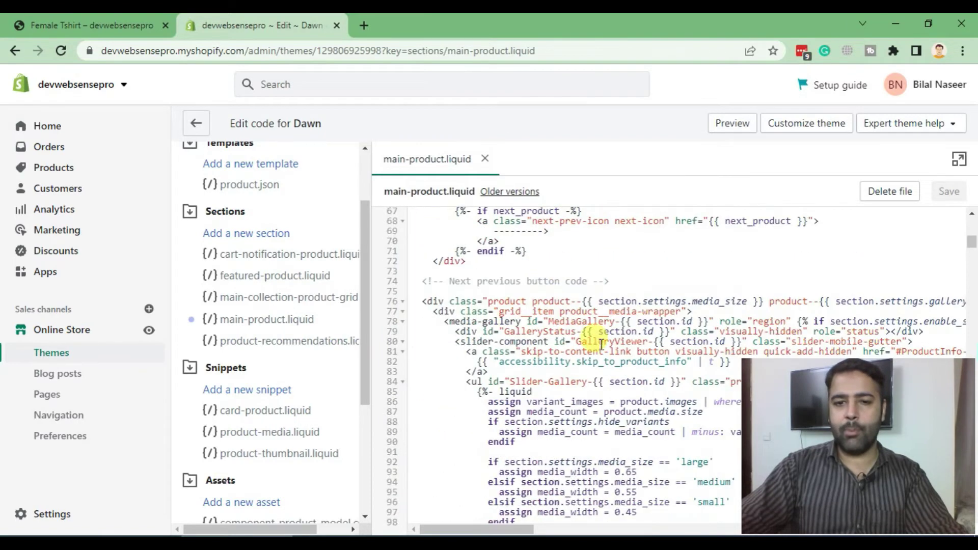
pyautogui.scroll(4, 513, 277)
pyautogui.scroll(1, 507, 275)
pyautogui.scroll(1, 507, 276)
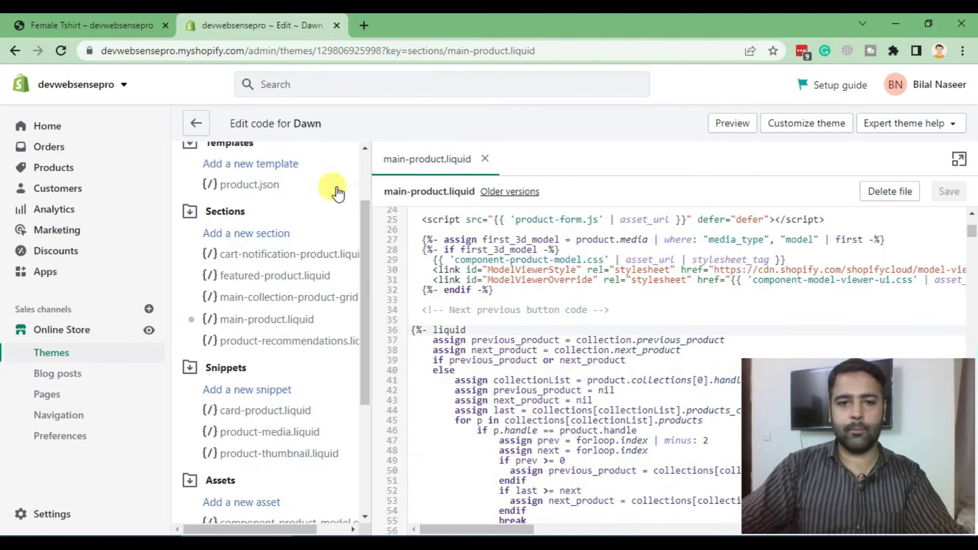
# Reload the Female Tshirt storefront page to reveal the dashed previous/next arrow links
pyautogui.click(83, 27)
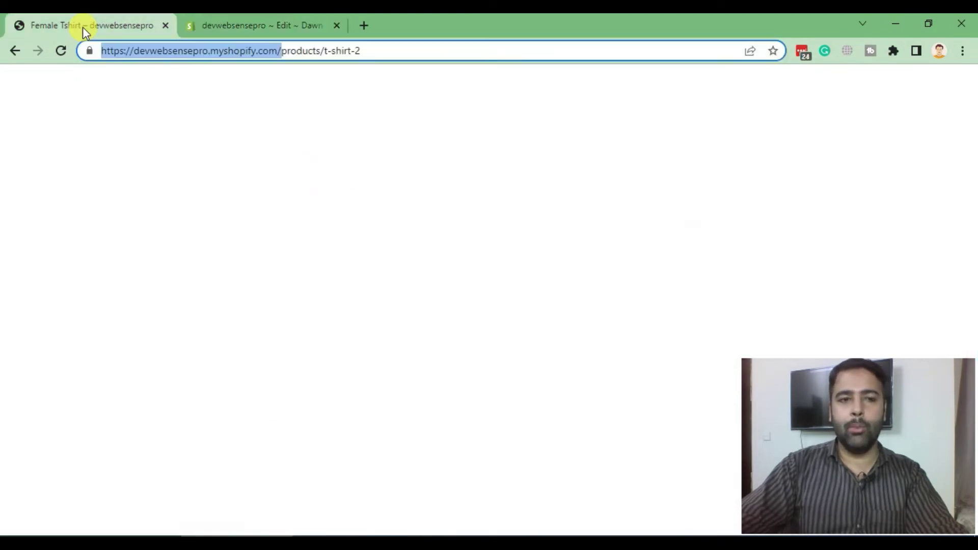
pyautogui.click(61, 52)
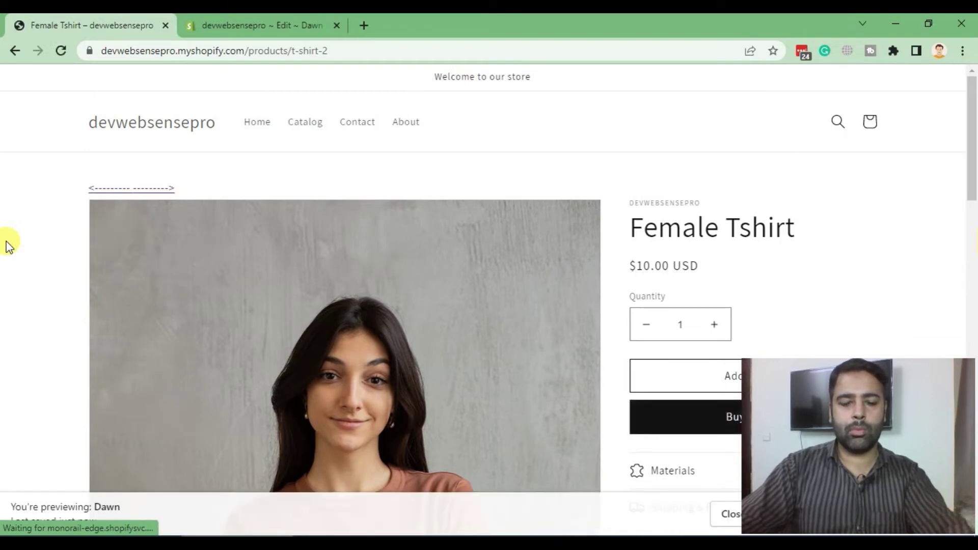
pyautogui.press('Return')
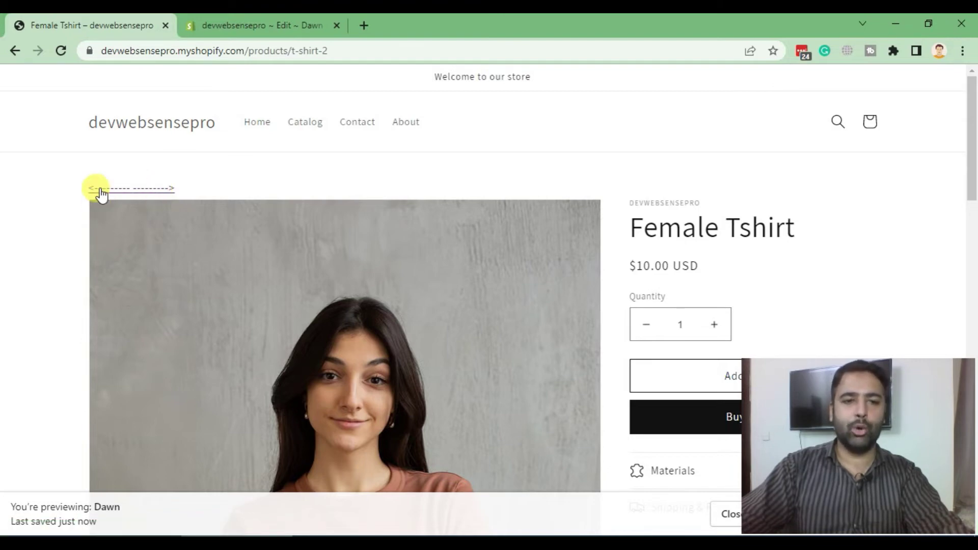
# Change the next link's dashes on line 69 to read Next-> and save main-product.liquid
pyautogui.click(256, 25)
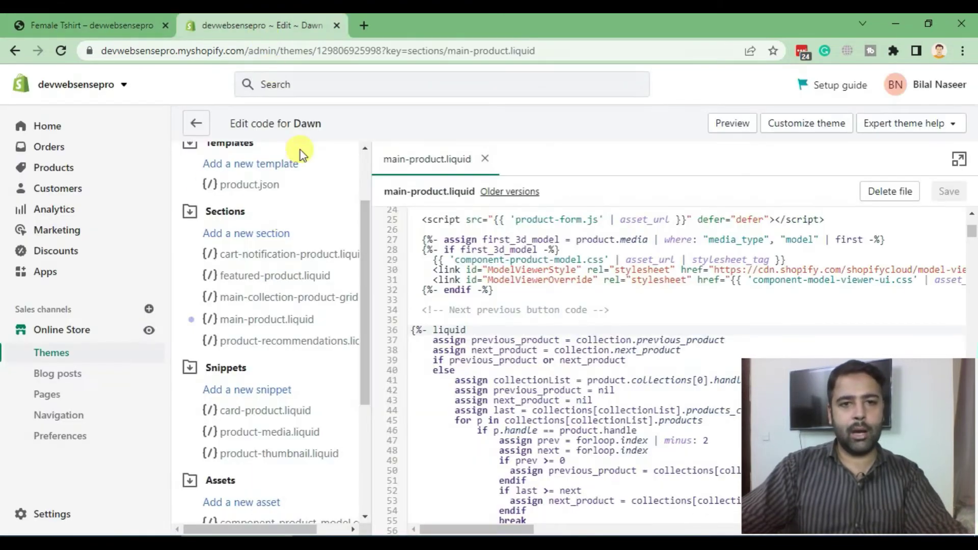
pyautogui.scroll(-4, 743, 259)
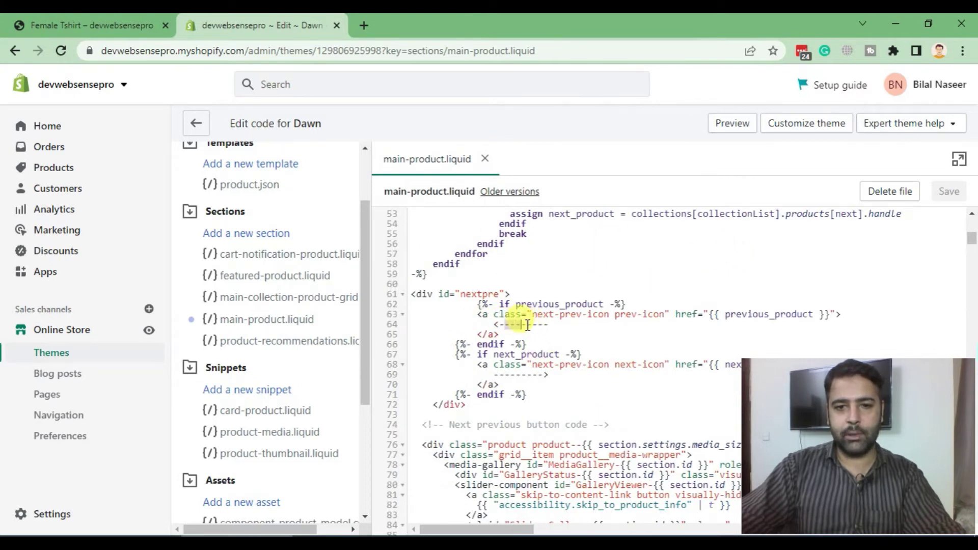
pyautogui.write('Previous')
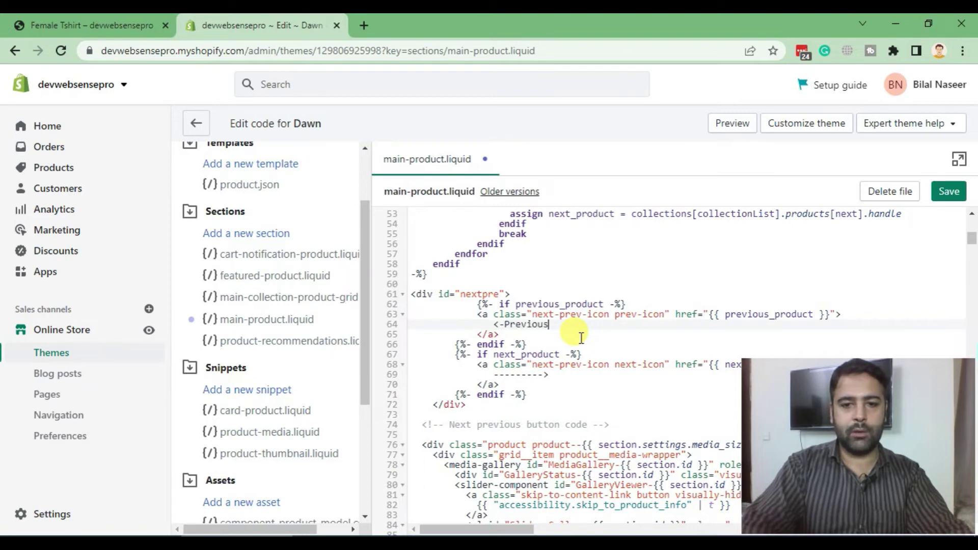
pyautogui.press('Down')
pyautogui.press('Down')
pyautogui.press('Down')
pyautogui.press('Down')
pyautogui.press('Down')
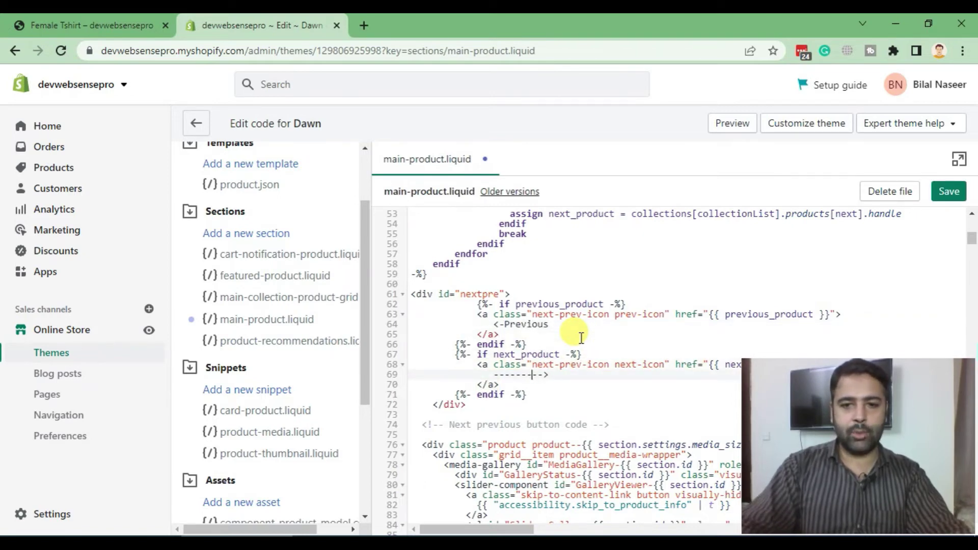
pyautogui.hotkey('shift', 'Left')
pyautogui.hotkey('shift', 'Left')
pyautogui.hotkey('shift', 'Left')
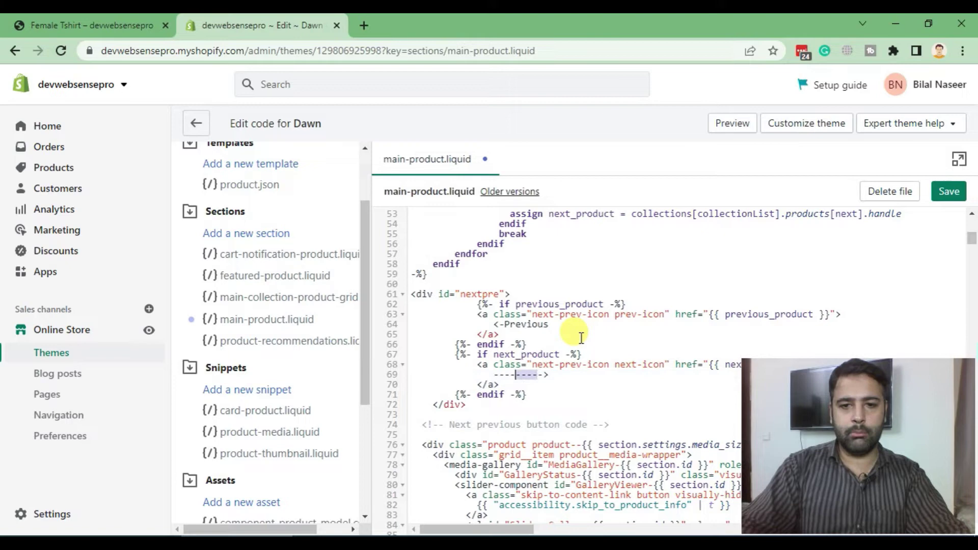
pyautogui.write('Next')
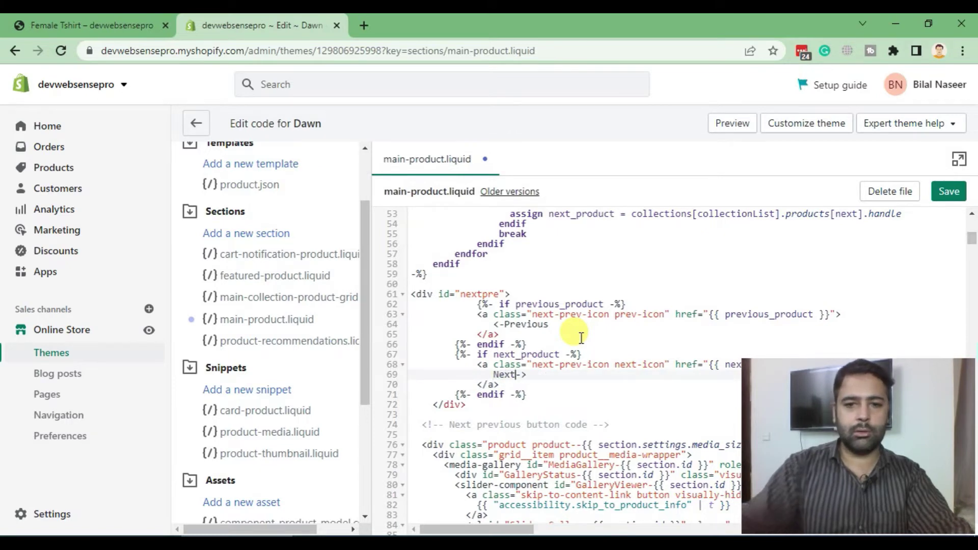
pyautogui.click(952, 192)
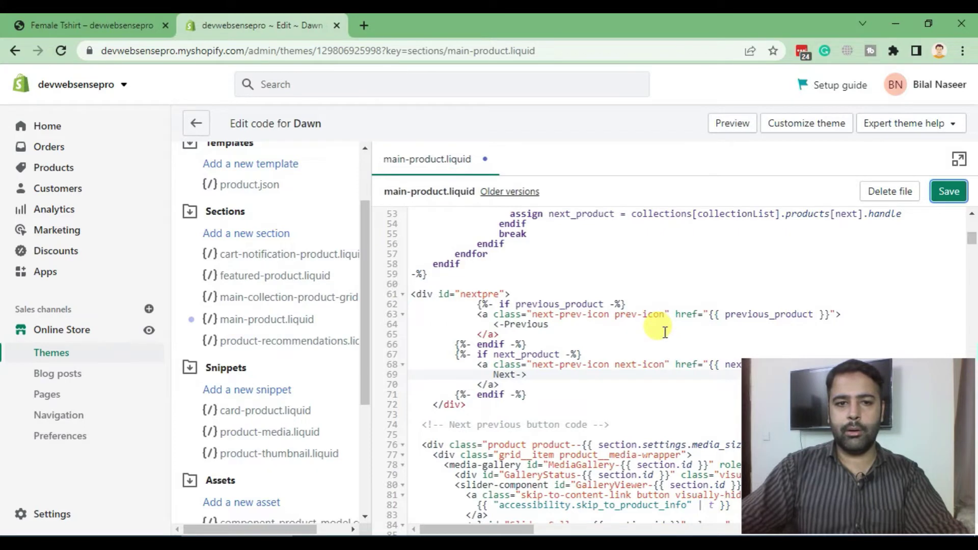
pyautogui.scroll(2, 230, 339)
pyautogui.write('produc')
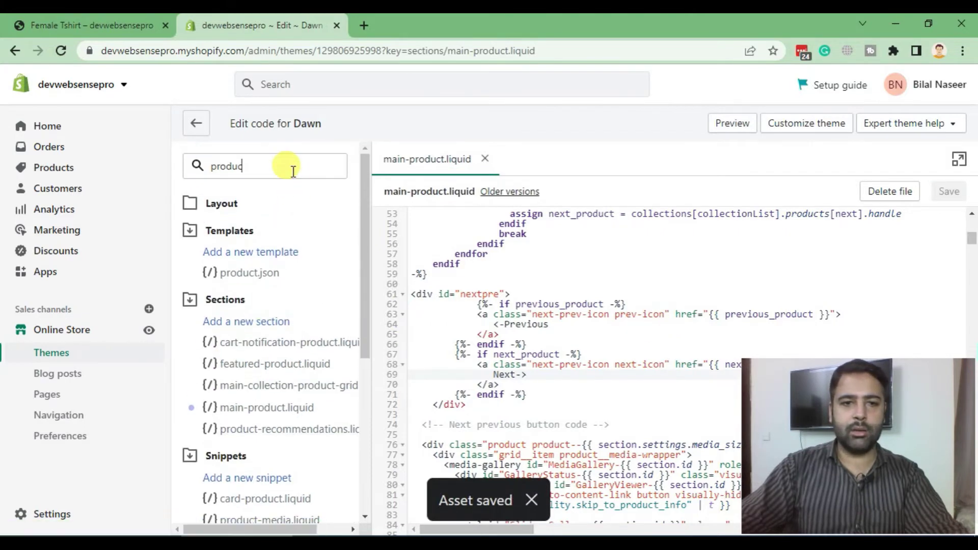
# Search the theme files for 'css' and open base.css from Assets
pyautogui.click(192, 165)
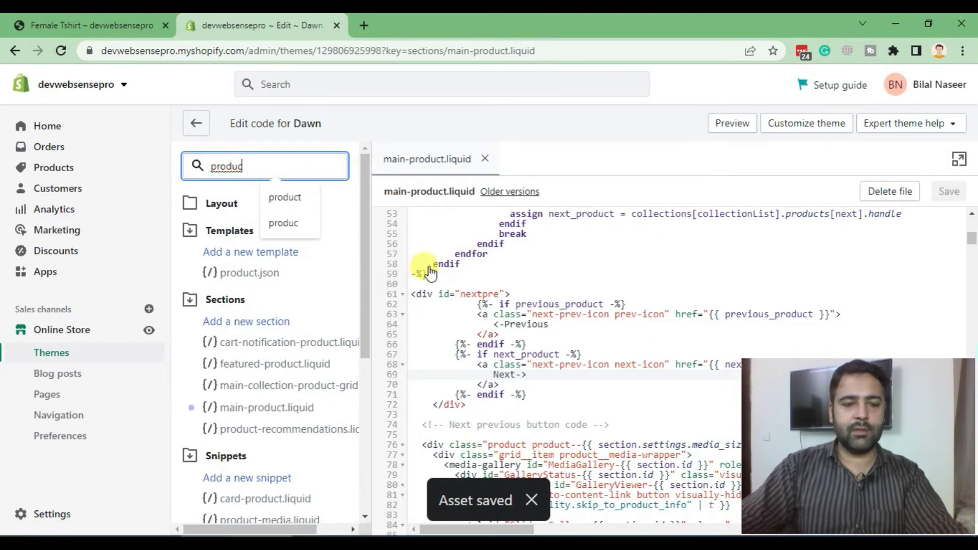
pyautogui.write('css')
pyautogui.hotkey('ctrl', 'a')
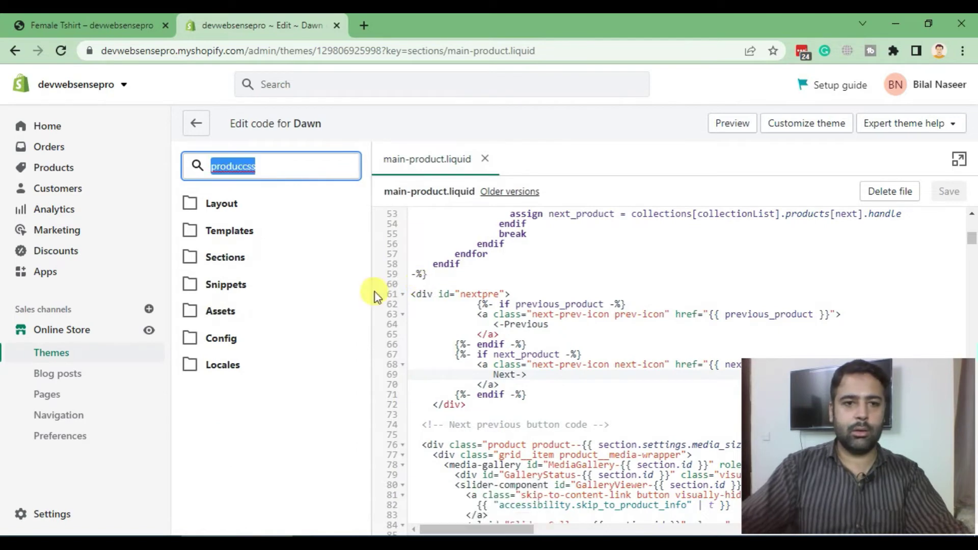
pyautogui.write('css')
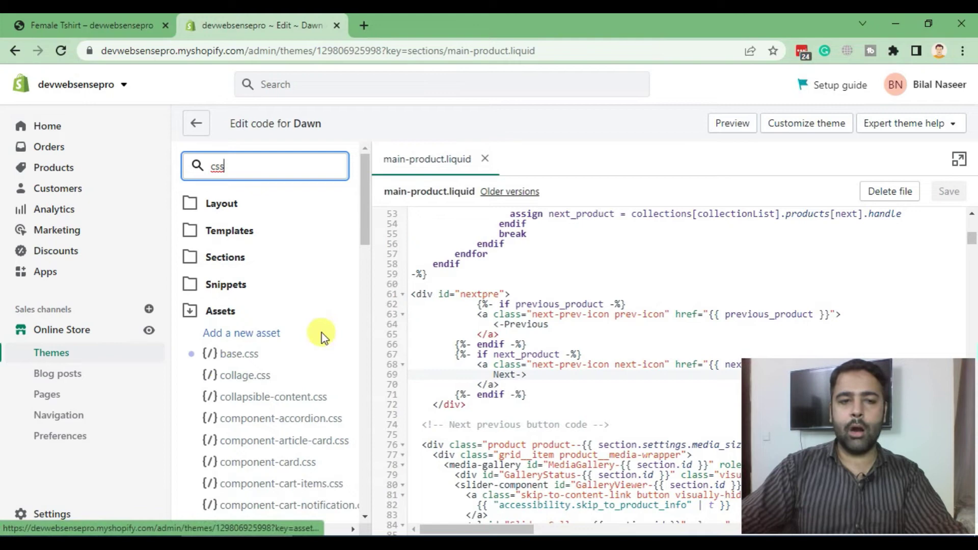
pyautogui.click(237, 356)
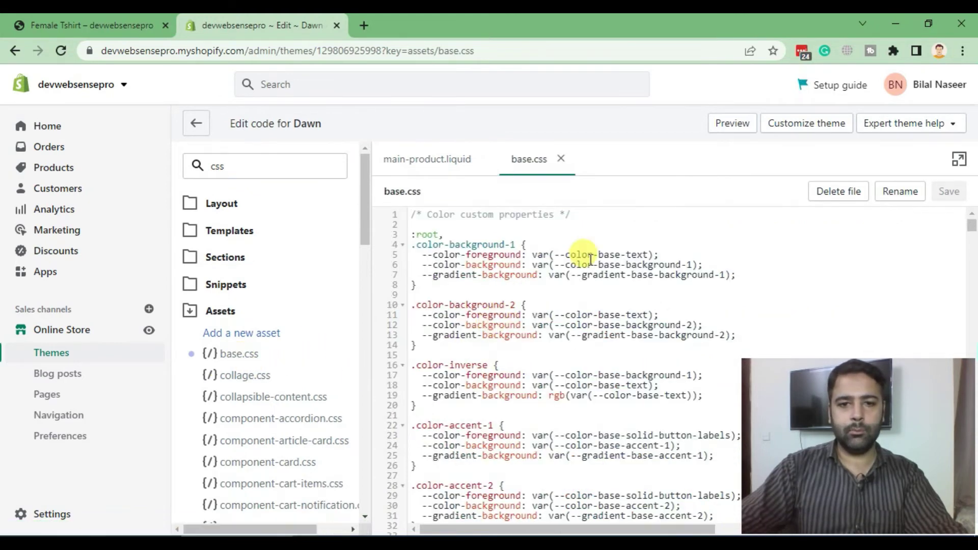
pyautogui.scroll(-5, 581, 256)
pyautogui.moveTo(973, 233); pyautogui.dragTo(969, 528)
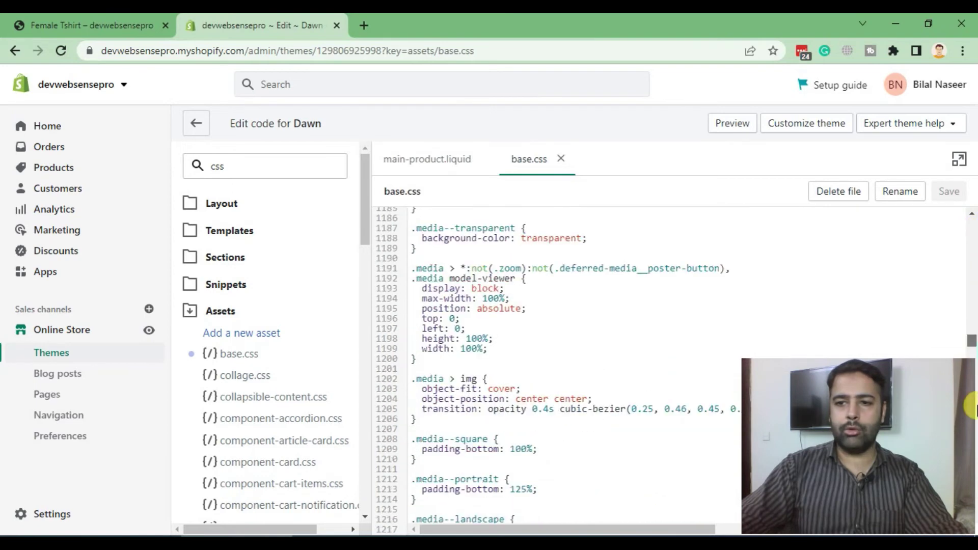
# Add two '/* Next previous button code */' comments with blank lines between them at the end of base.css
pyautogui.click(441, 461)
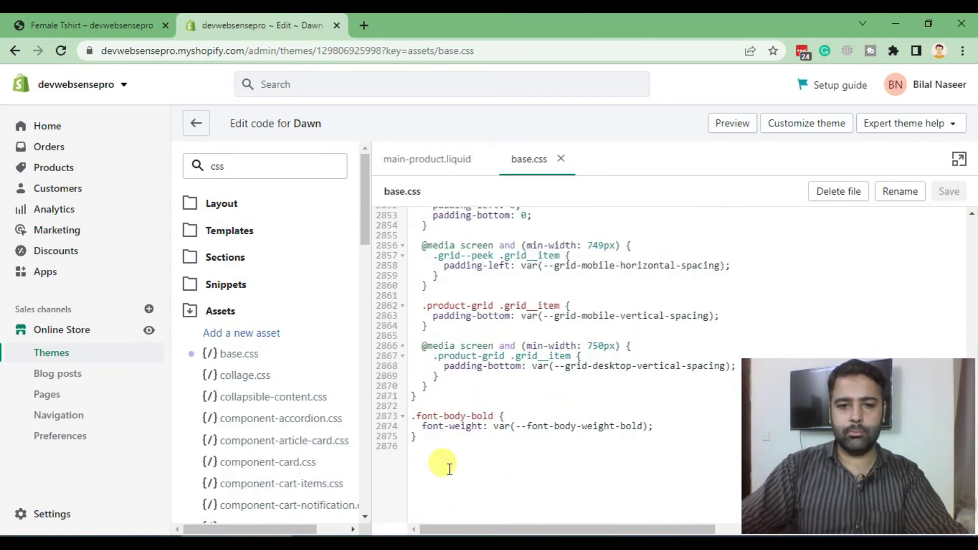
pyautogui.press('Return')
pyautogui.press('Return')
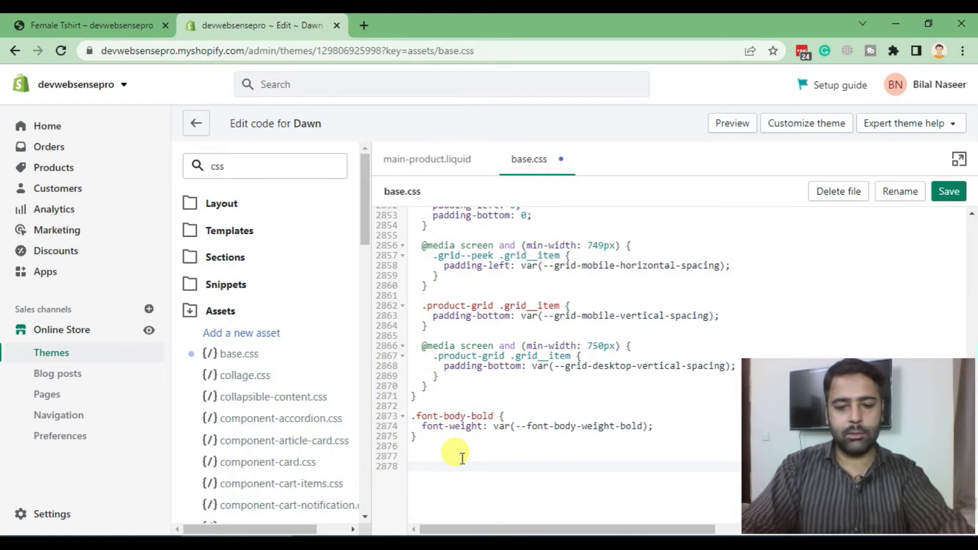
pyautogui.write('/*Next previous button code')
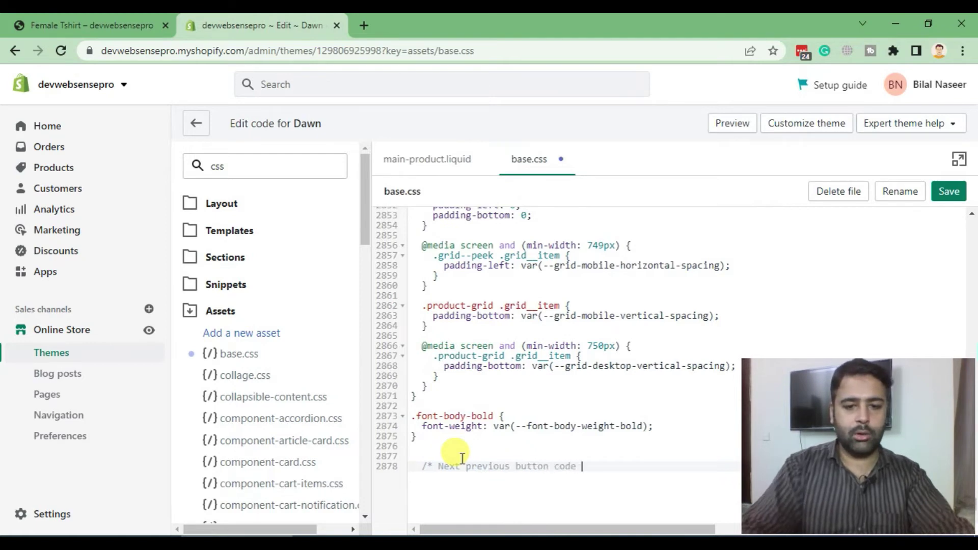
pyautogui.write('*/')
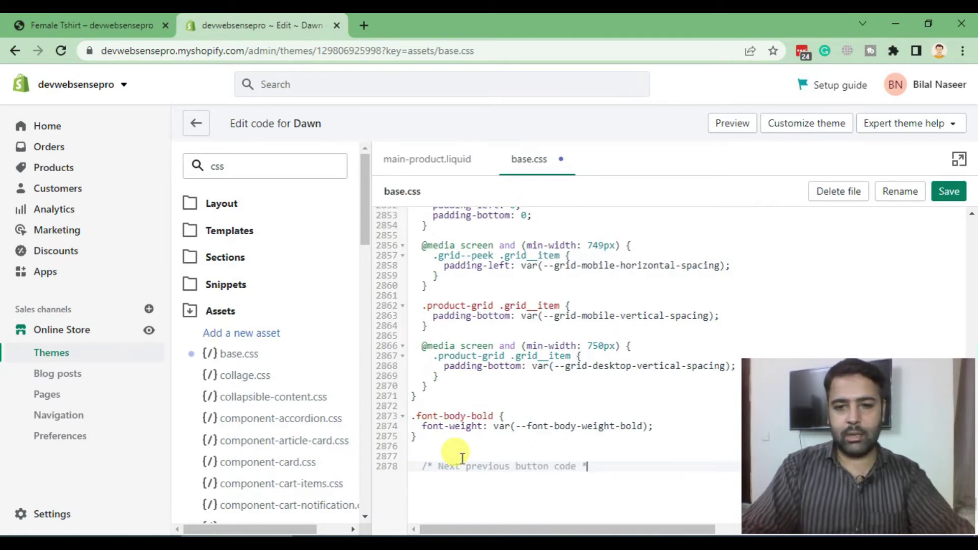
pyautogui.scroll(-1, 553, 360)
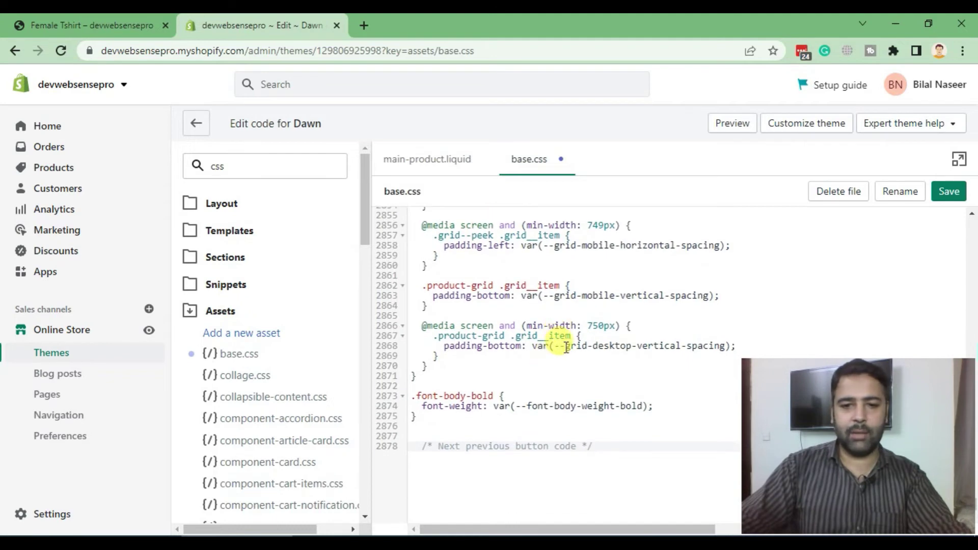
pyautogui.press('Return')
pyautogui.press('Return')
pyautogui.press('Return')
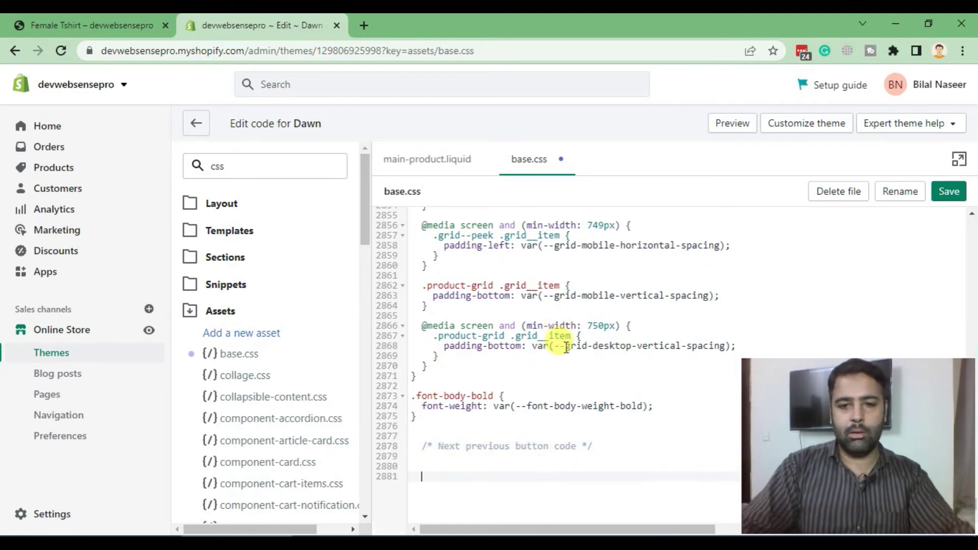
pyautogui.press('Up')
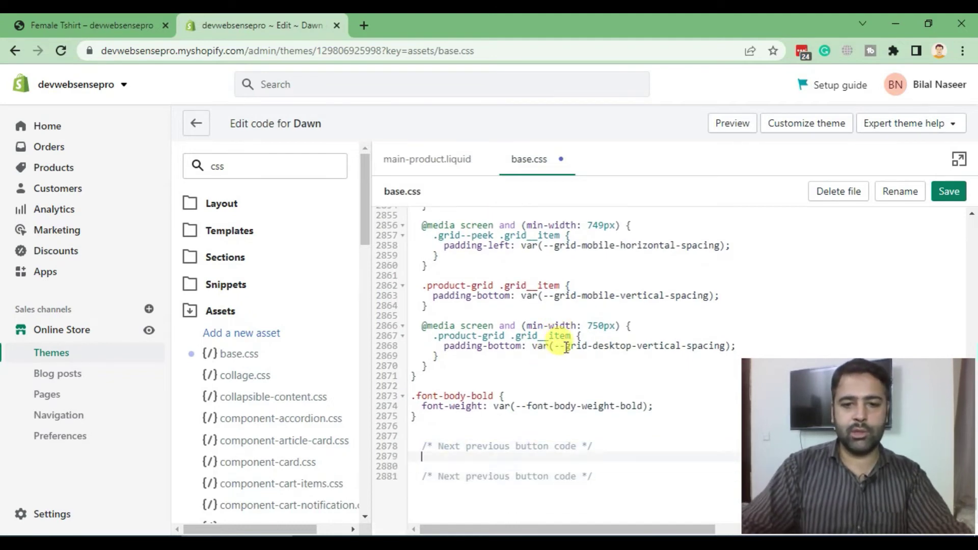
pyautogui.press('Return')
pyautogui.press('Up')
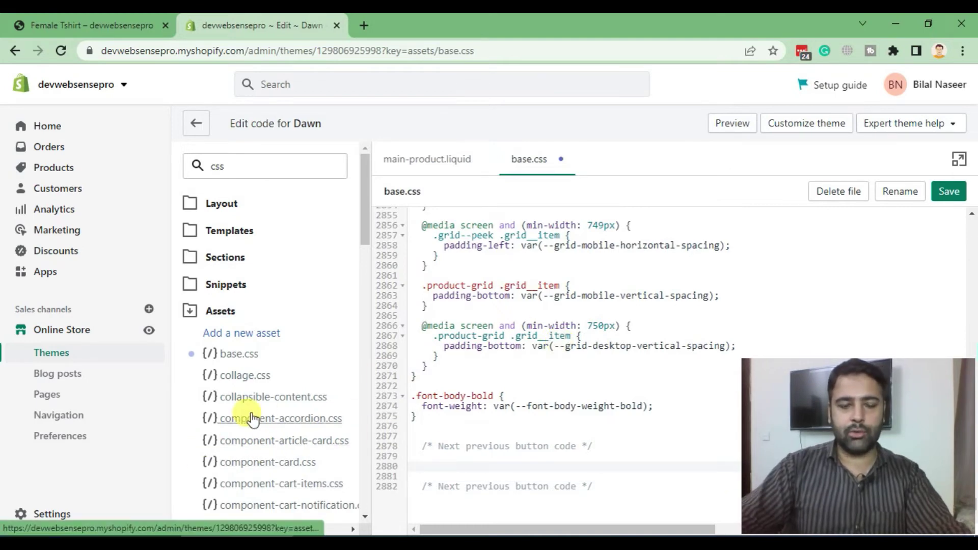
pyautogui.hotkey('alt', 'Tab')
pyautogui.scroll(-2, 434, 342)
pyautogui.scroll(-1, 435, 342)
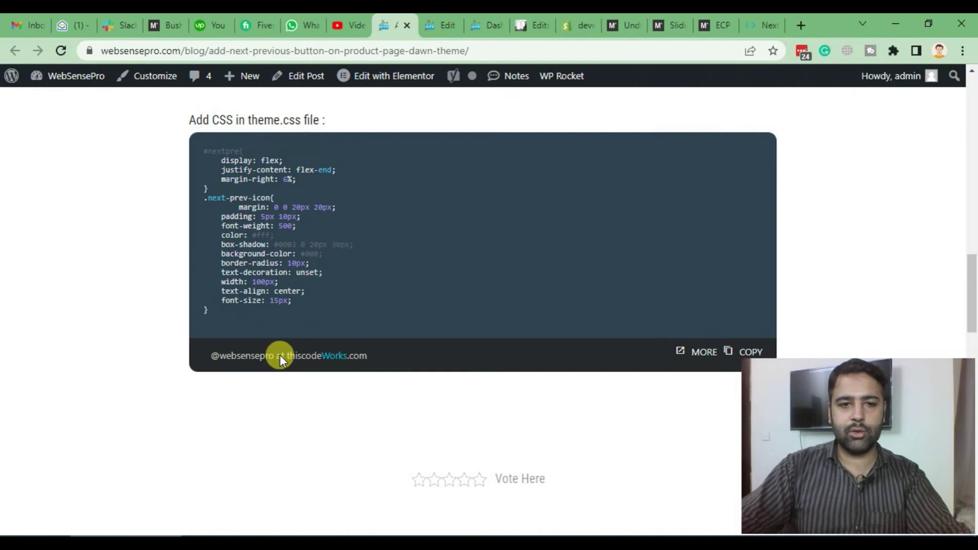
pyautogui.scroll(1, 280, 355)
pyautogui.moveTo(228, 386); pyautogui.dragTo(215, 252)
# Paste the #nextpre and .next-prev-icon CSS between the comments and restore the #nextpre selector line
pyautogui.hotkey('alt', 'Tab')
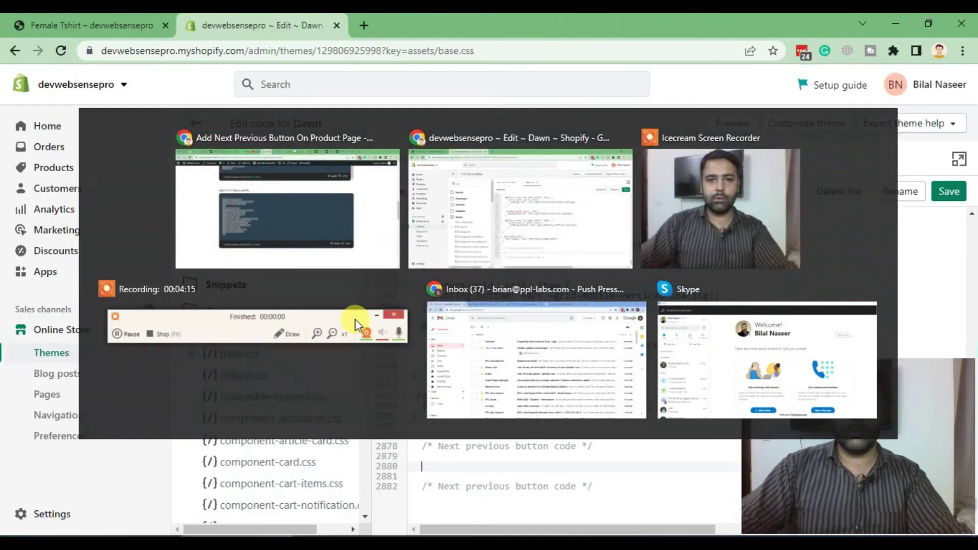
pyautogui.scroll(-1, 665, 280)
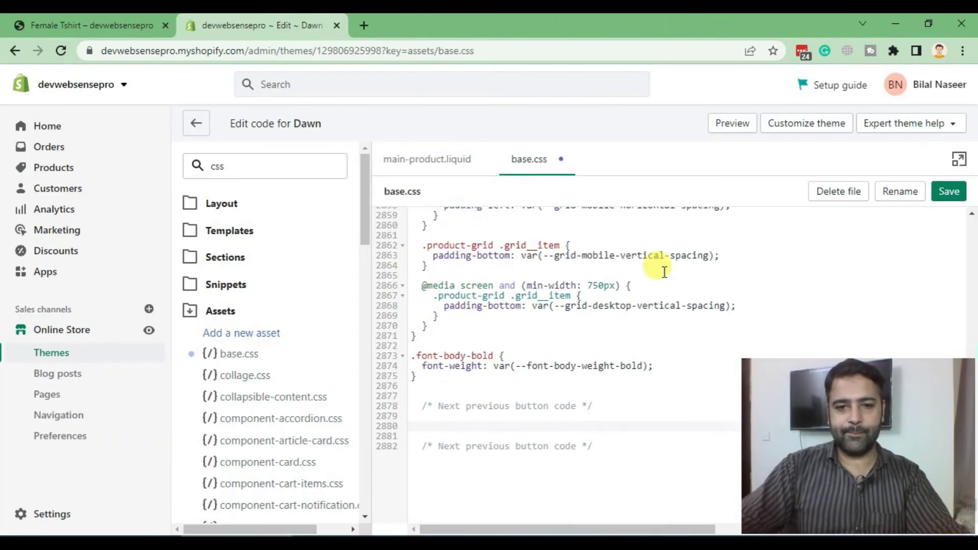
pyautogui.hotkey('ctrl', 'v')
pyautogui.scroll(-3, 651, 284)
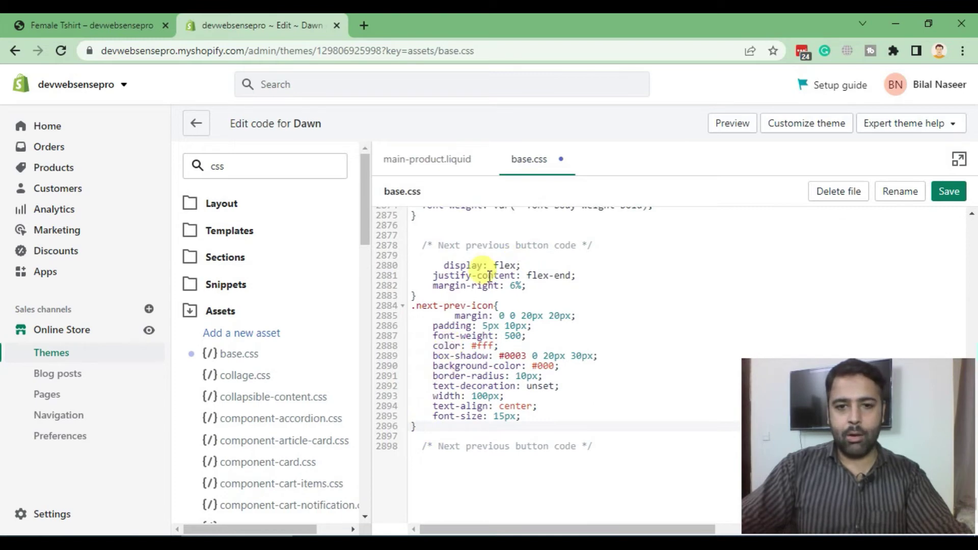
pyautogui.click(440, 257)
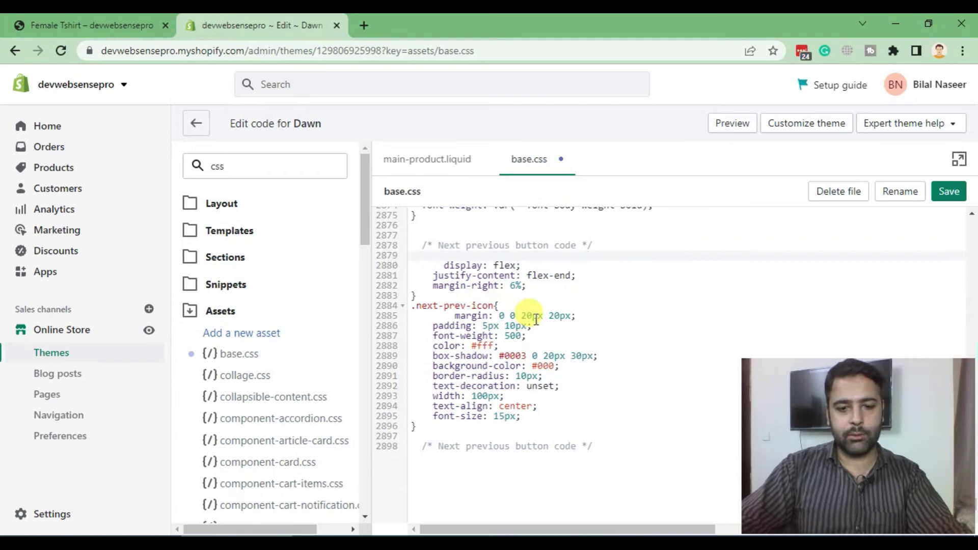
pyautogui.hotkey('ctrl', 'z')
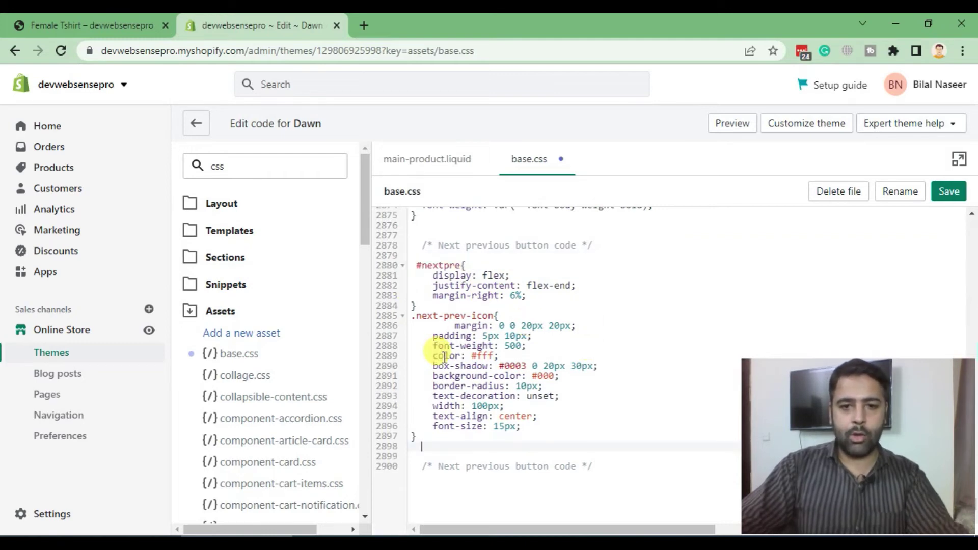
# Save the updated base.css
pyautogui.click(945, 196)
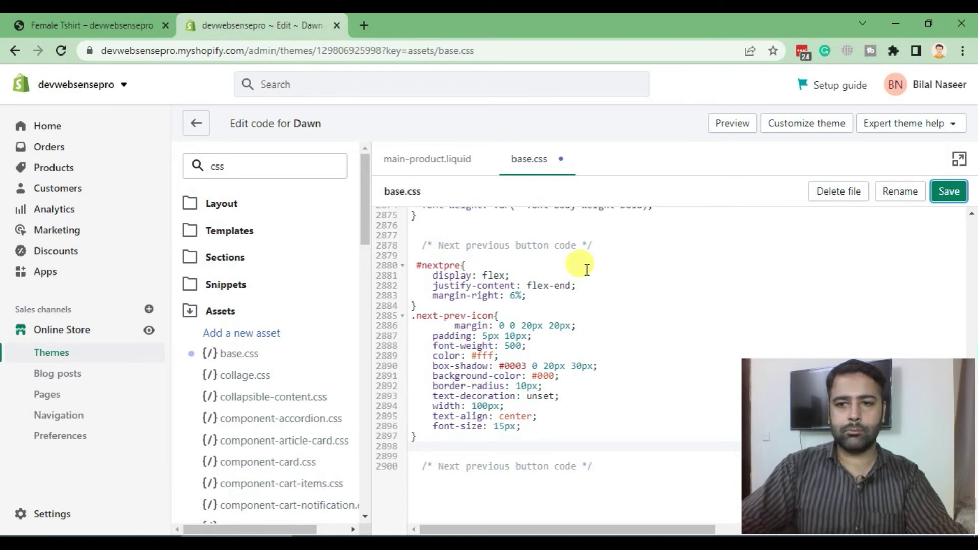
pyautogui.click(948, 191)
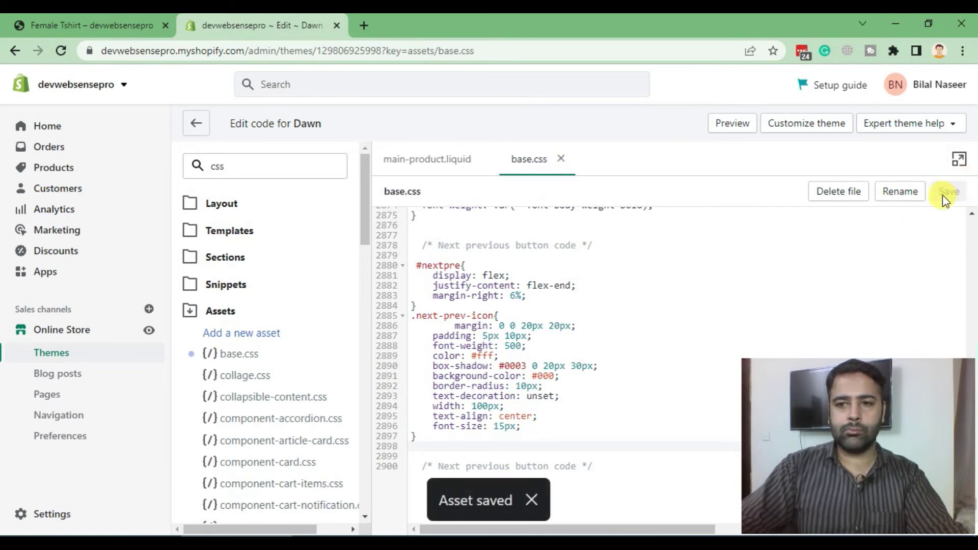
# Reload the storefront product page and try the new Next-> and <-Previous buttons
pyautogui.click(102, 26)
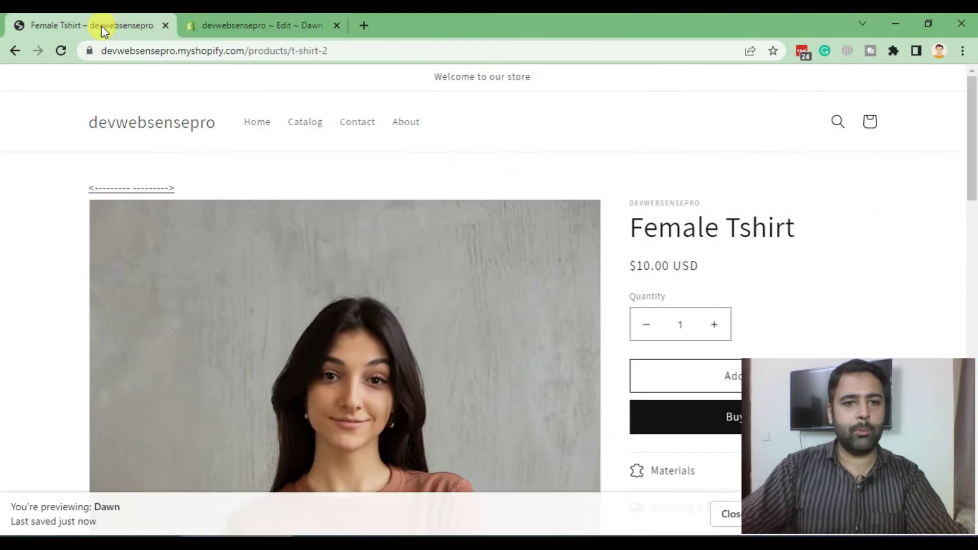
pyautogui.click(61, 51)
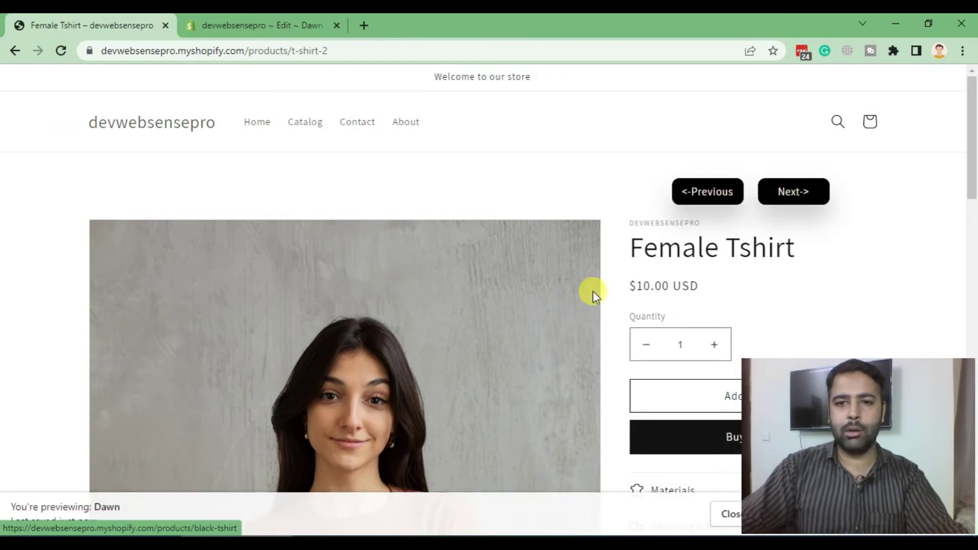
pyautogui.scroll(-3, 565, 276)
pyautogui.scroll(3, 562, 272)
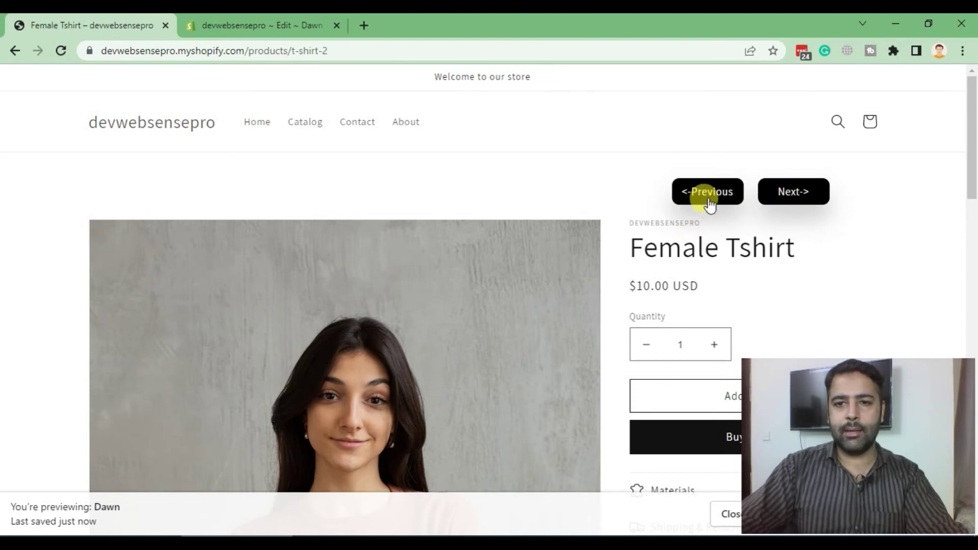
pyautogui.click(815, 204)
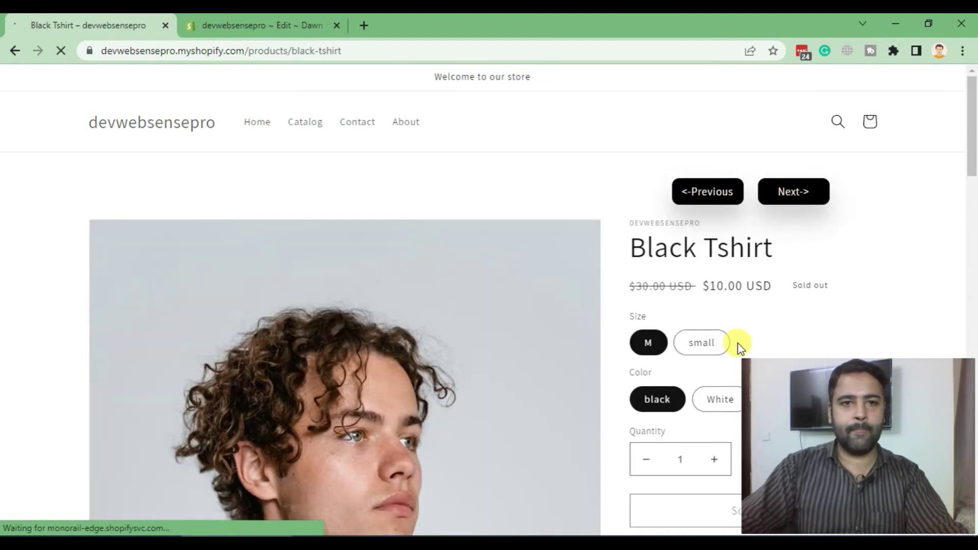
pyautogui.scroll(-2, 667, 274)
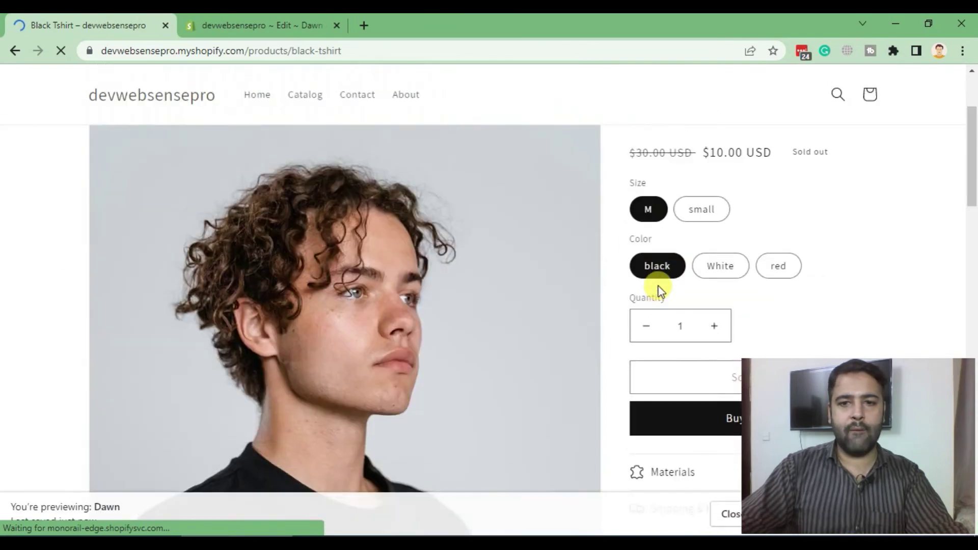
pyautogui.scroll(2, 619, 295)
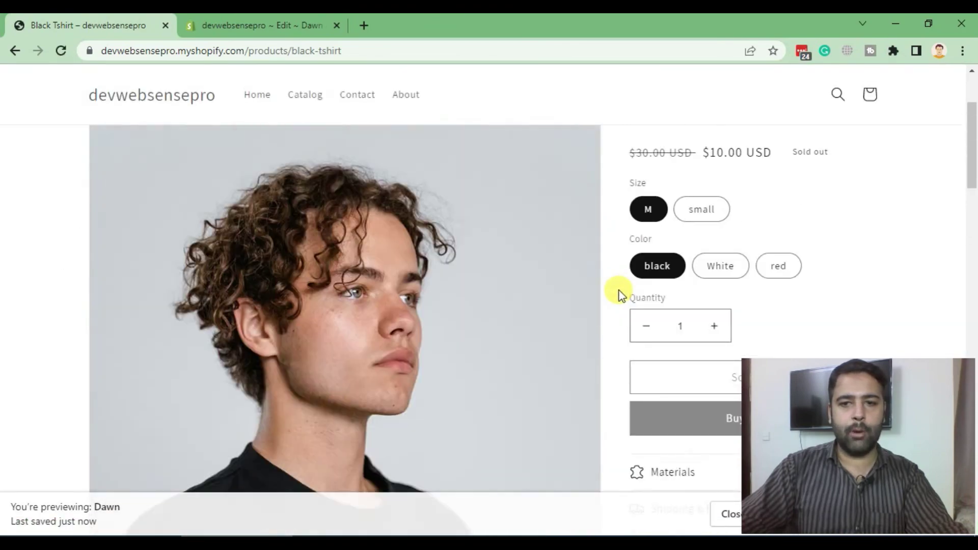
pyautogui.scroll(2, 619, 295)
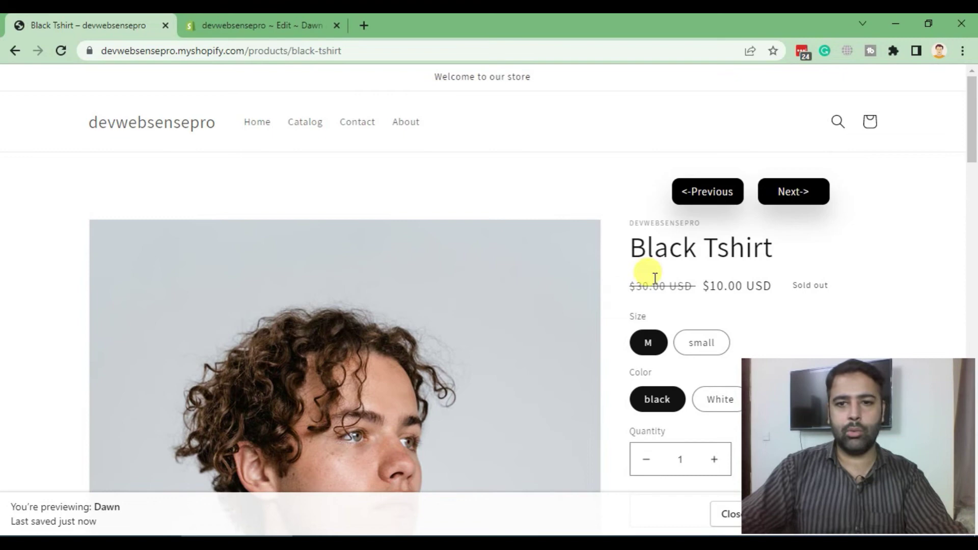
pyautogui.click(707, 199)
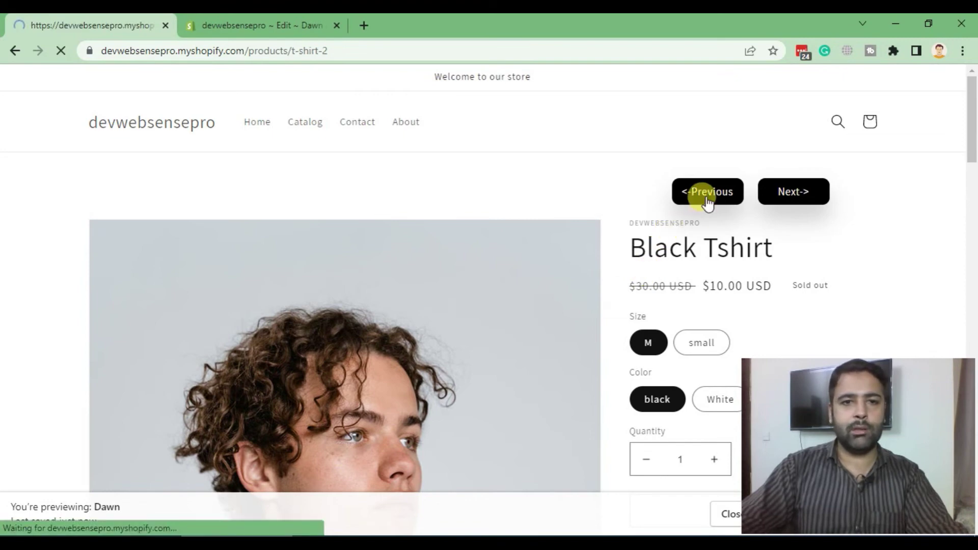
pyautogui.scroll(-3, 586, 334)
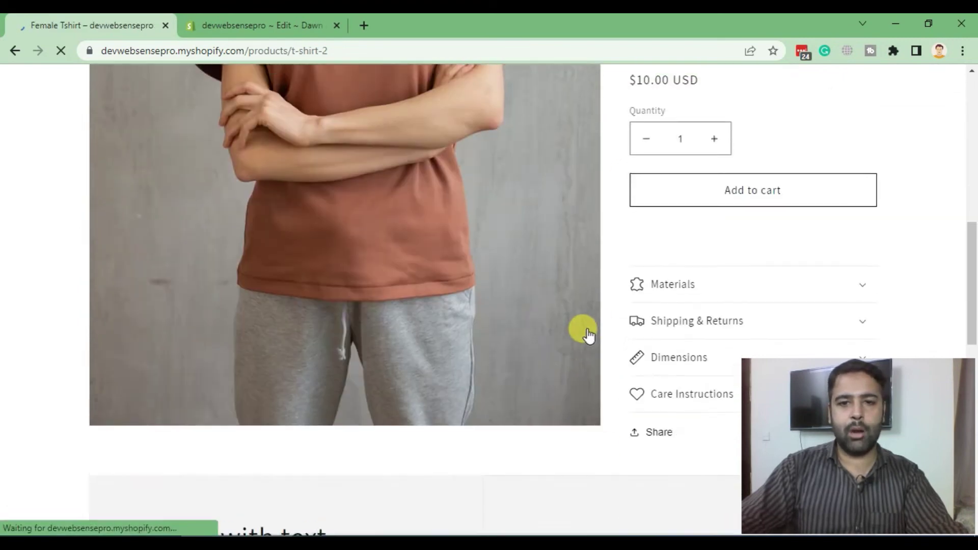
pyautogui.scroll(3, 586, 335)
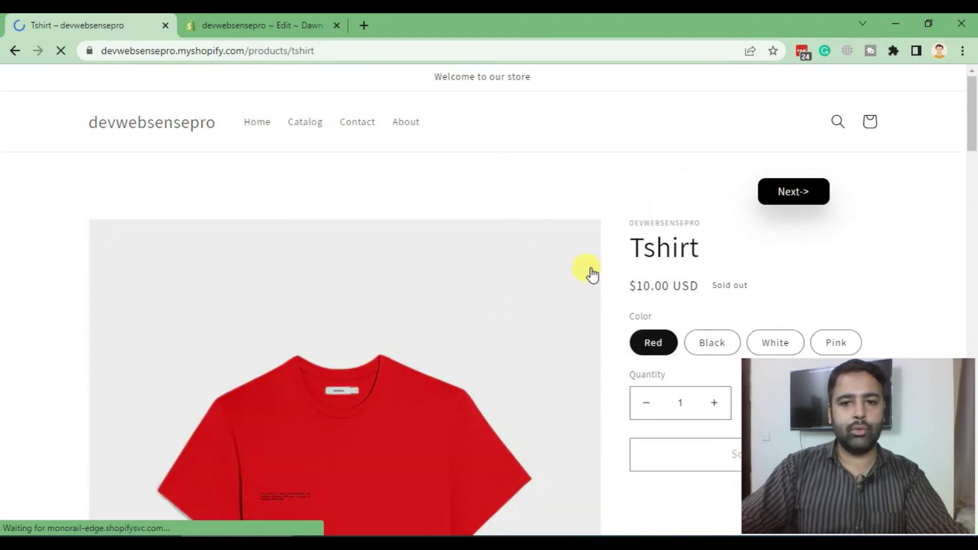
pyautogui.scroll(-3, 599, 343)
pyautogui.scroll(-3, 599, 343)
pyautogui.scroll(6, 598, 343)
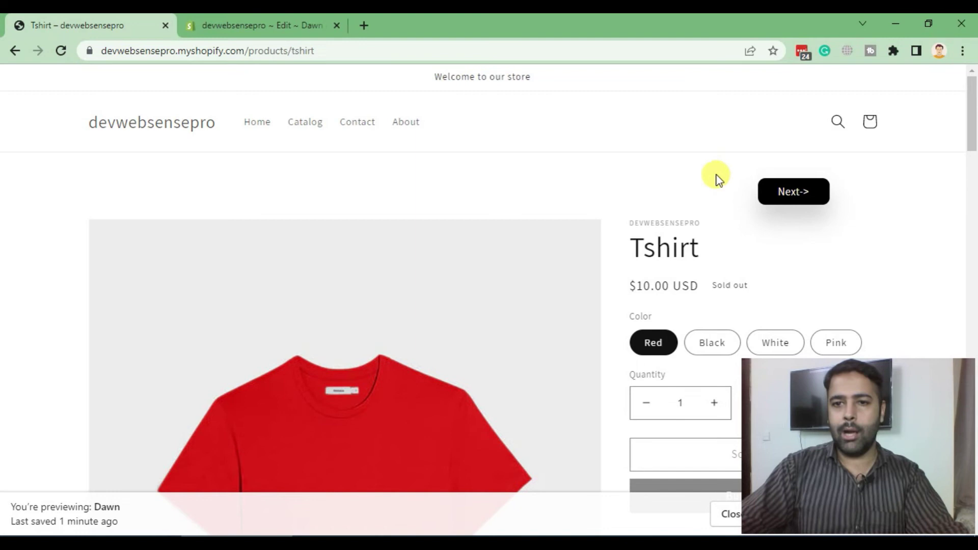
# Advance through the next products past Black Tshirt toward Black Glasses
pyautogui.click(795, 193)
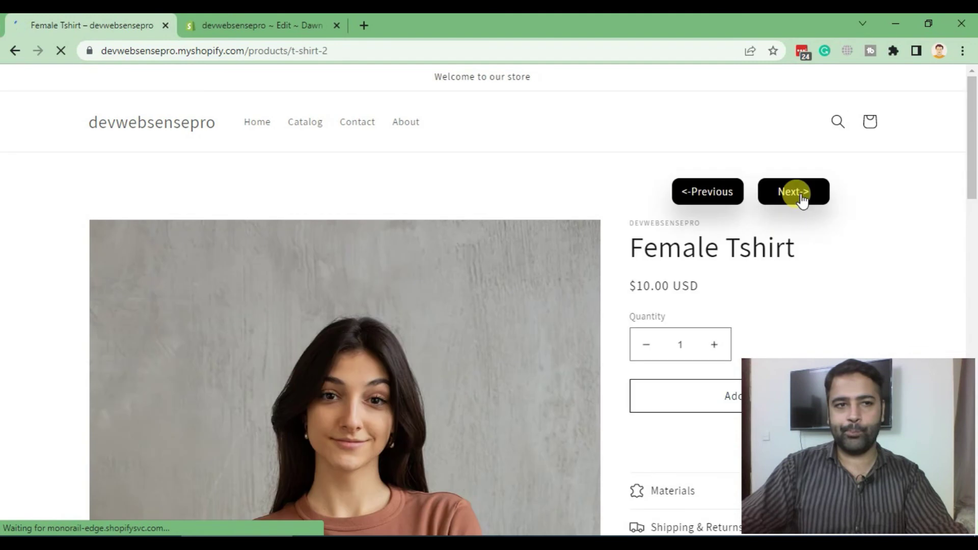
pyautogui.click(800, 196)
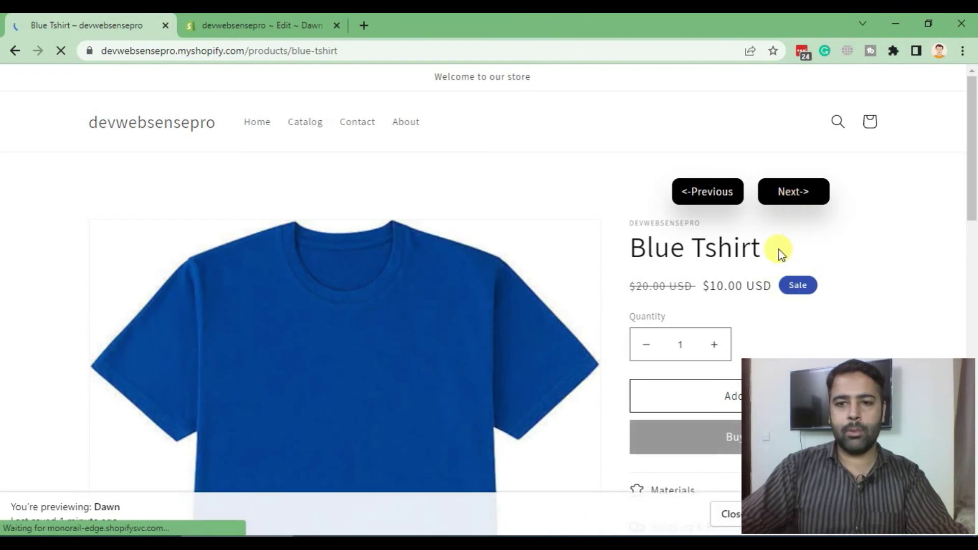
pyautogui.click(787, 200)
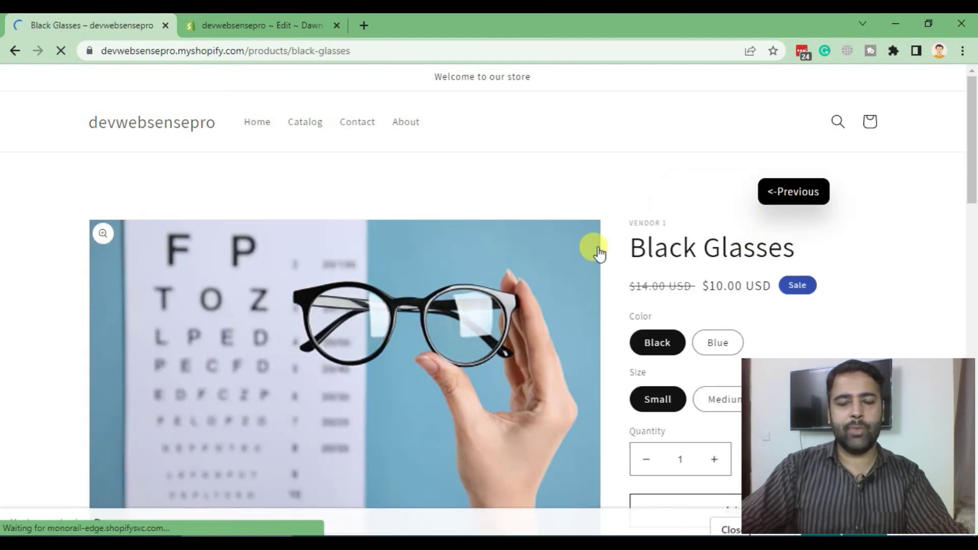
pyautogui.scroll(-2, 592, 286)
pyautogui.scroll(-5, 592, 291)
pyautogui.scroll(8, 598, 296)
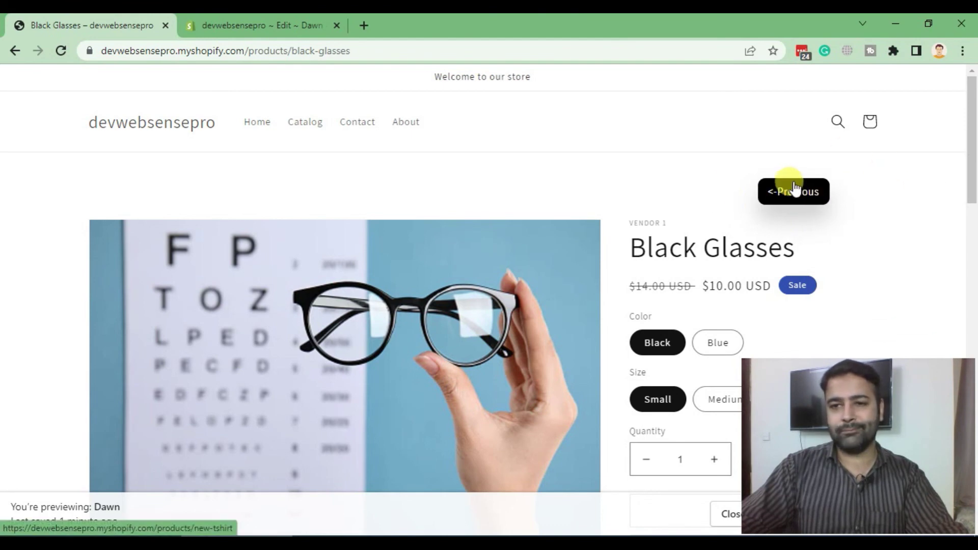
pyautogui.scroll(-1, 677, 289)
pyautogui.scroll(1, 677, 290)
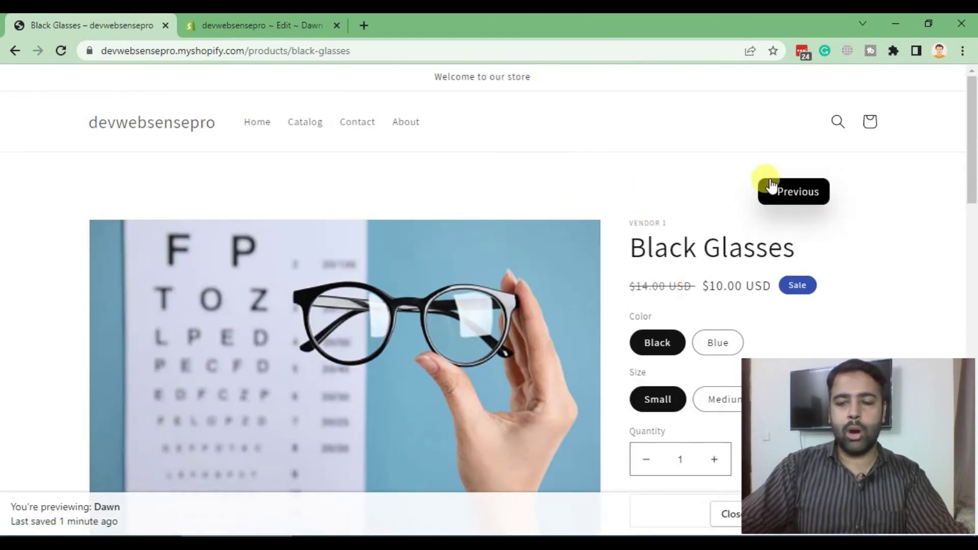
pyautogui.scroll(-2, 629, 222)
pyautogui.scroll(2, 629, 225)
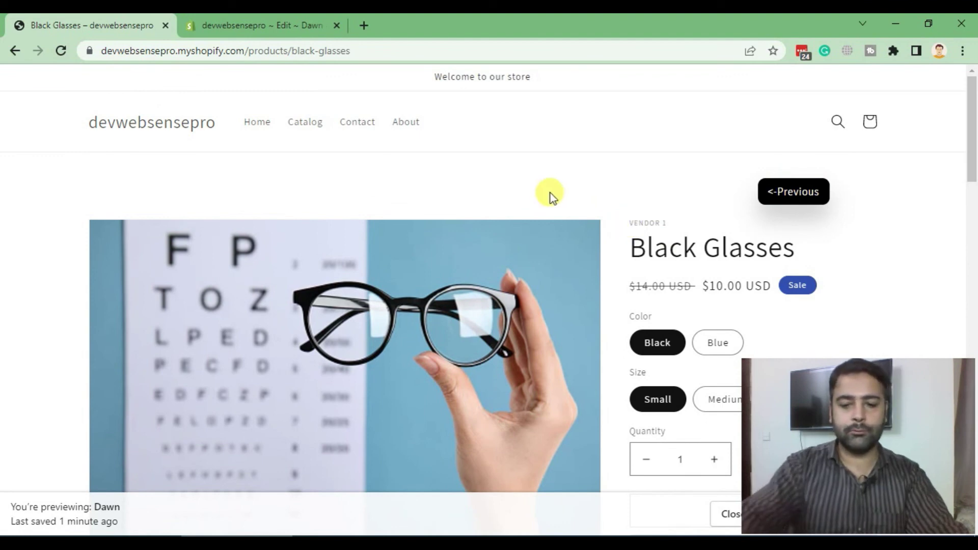
# Emulate iPhone 12 Pro in DevTools docked right and confirm the Previous and Next buttons show on mobile
pyautogui.hotkey('ctrl', 'shift', 'i')
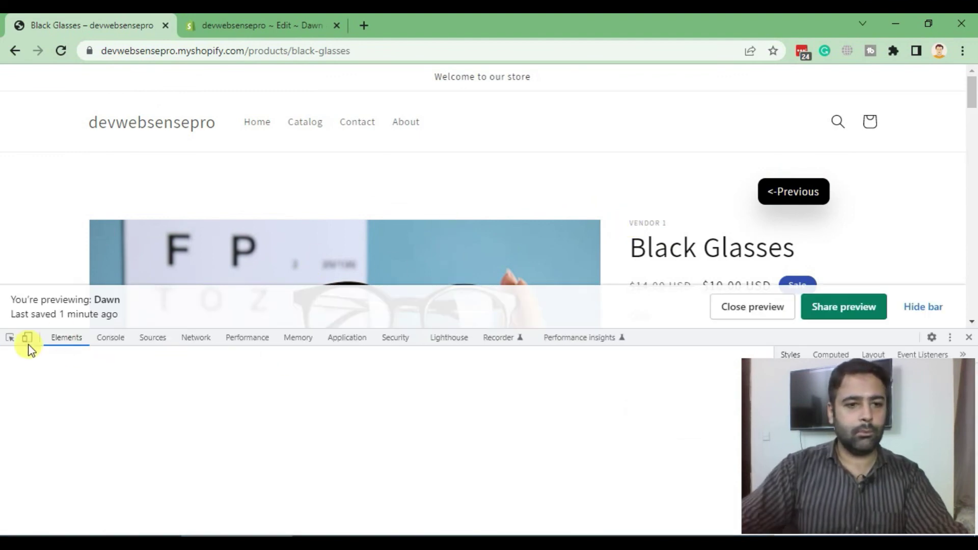
pyautogui.click(28, 343)
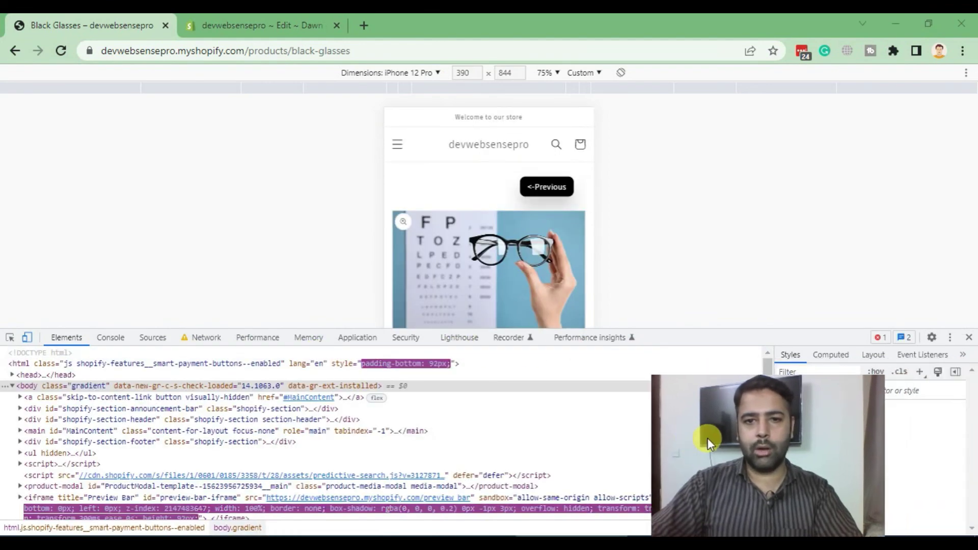
pyautogui.click(950, 337)
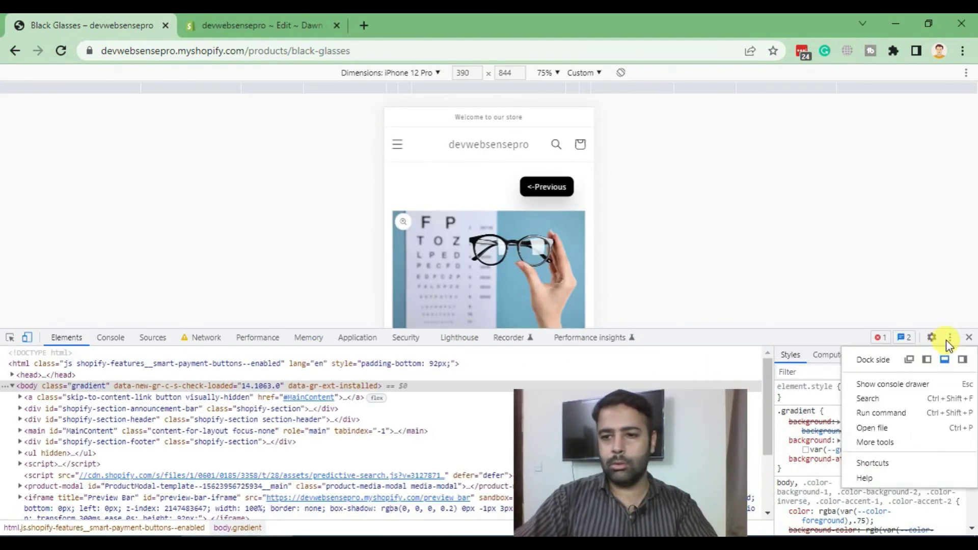
pyautogui.click(948, 356)
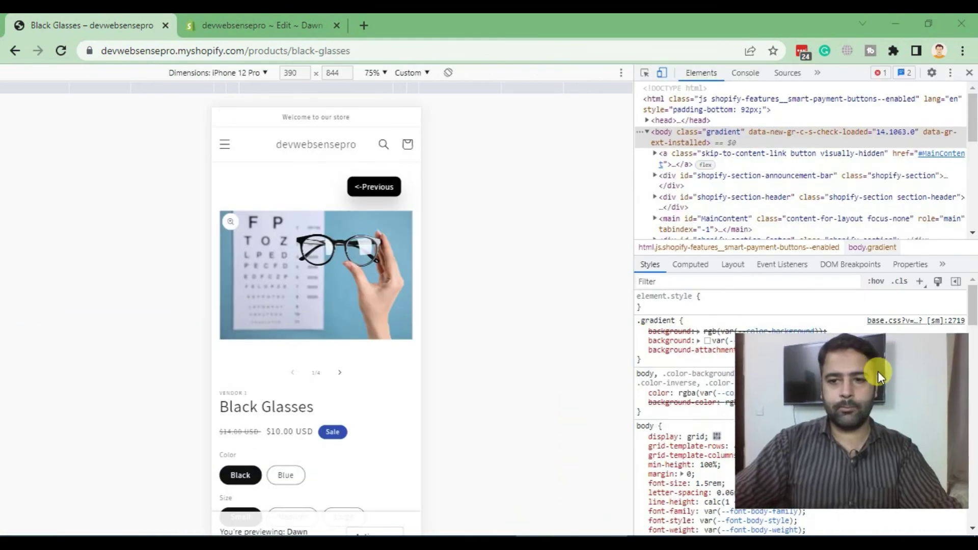
pyautogui.scroll(-5, 340, 299)
pyautogui.scroll(5, 340, 298)
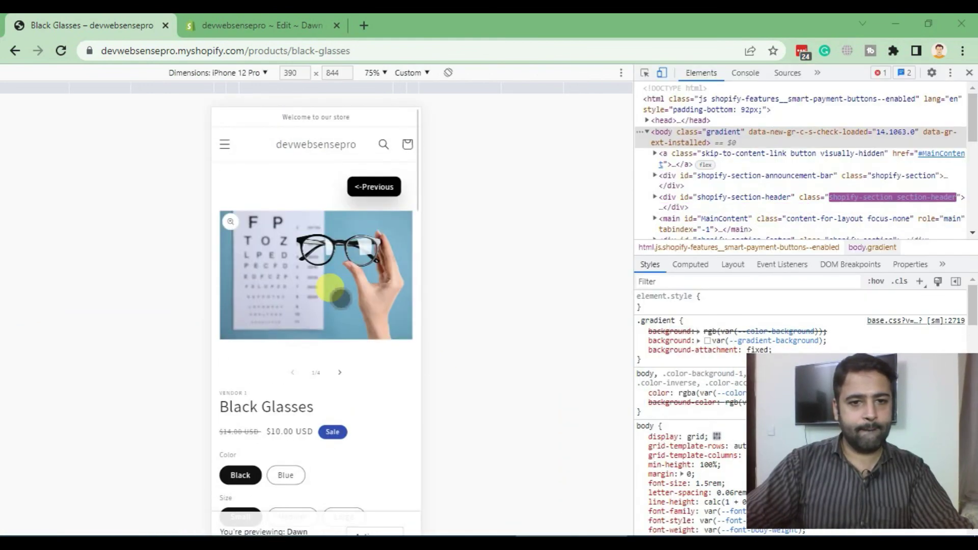
pyautogui.scroll(-5, 331, 295)
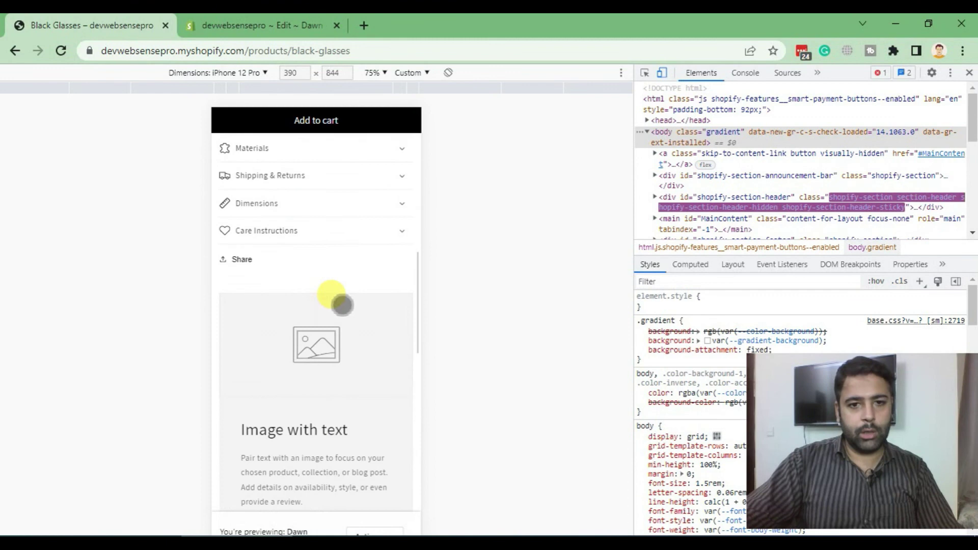
pyautogui.scroll(5, 334, 294)
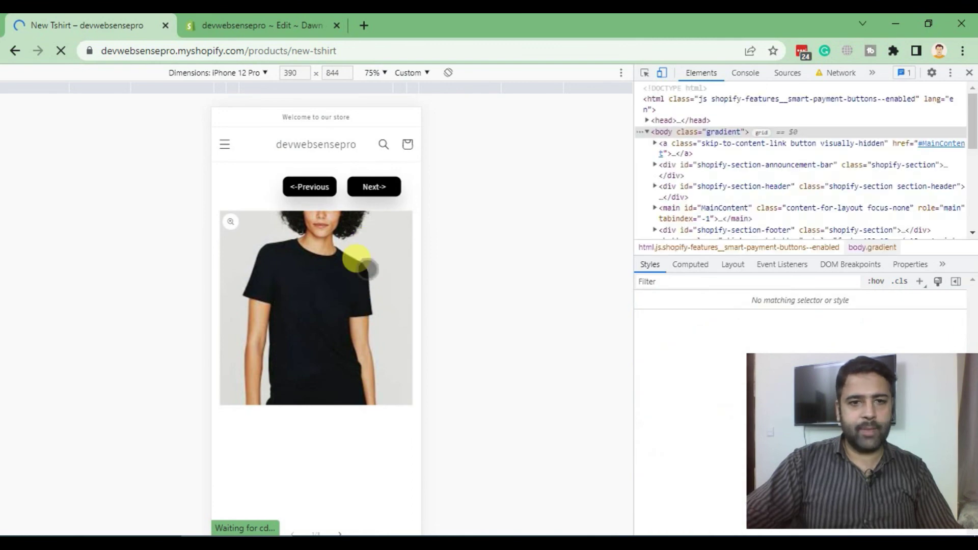
pyautogui.scroll(-3, 360, 257)
pyautogui.scroll(-2, 364, 229)
pyautogui.scroll(2, 360, 258)
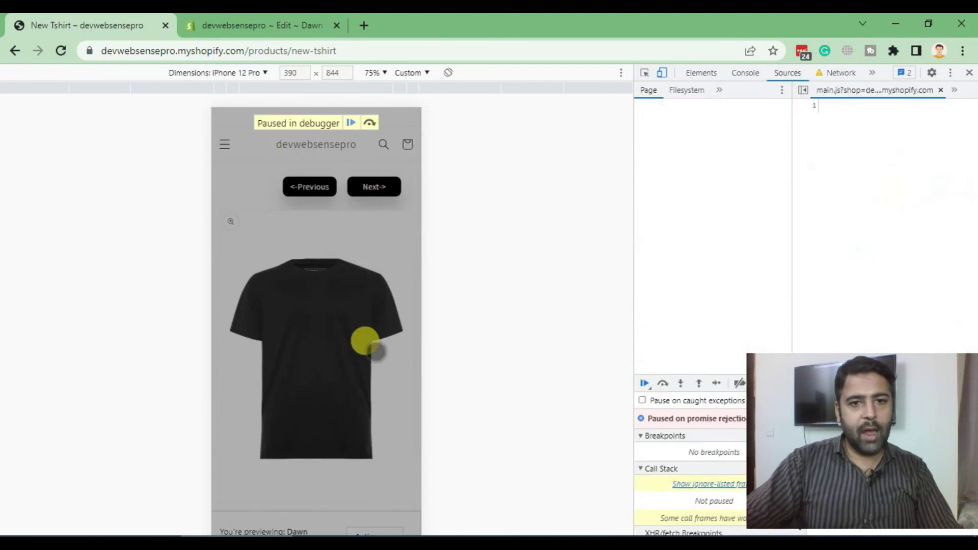
pyautogui.click(351, 123)
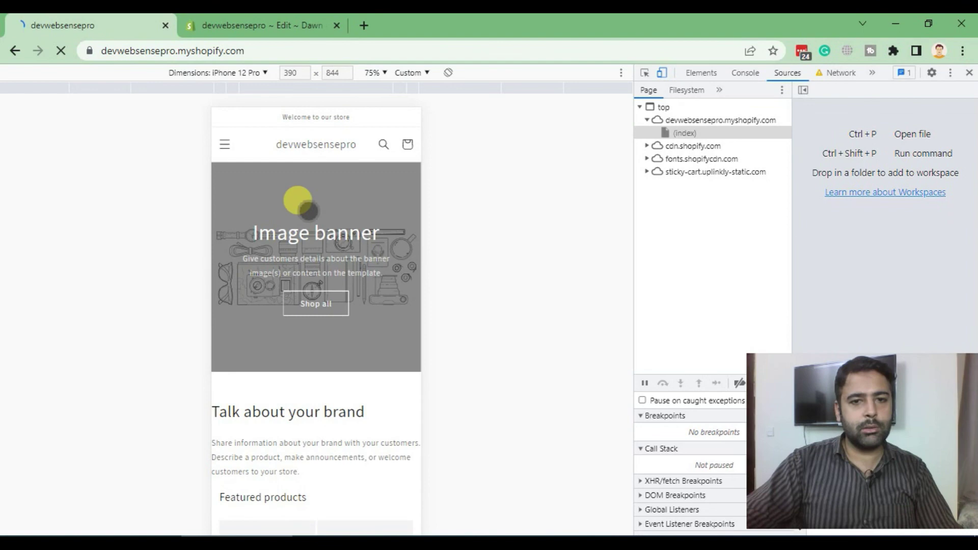
pyautogui.scroll(-3, 337, 252)
pyautogui.scroll(-3, 340, 226)
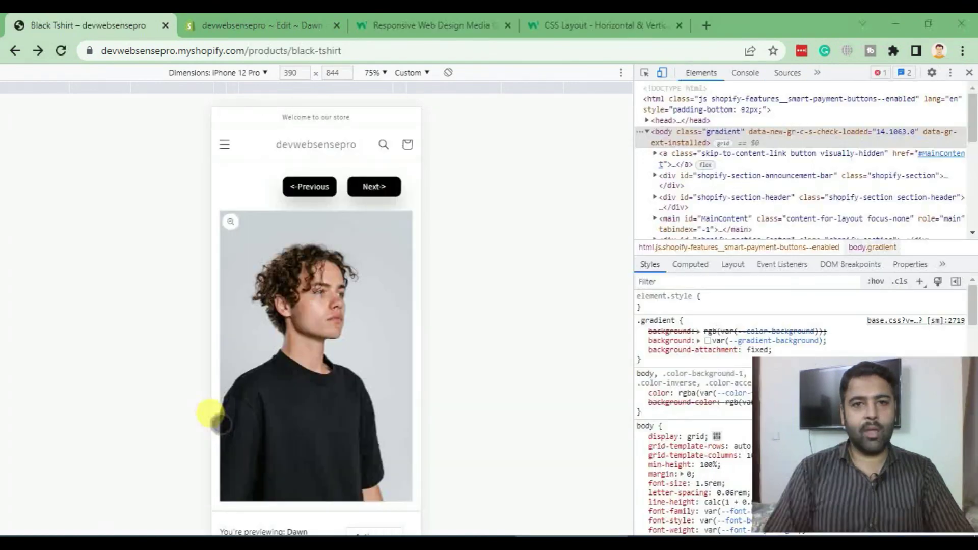